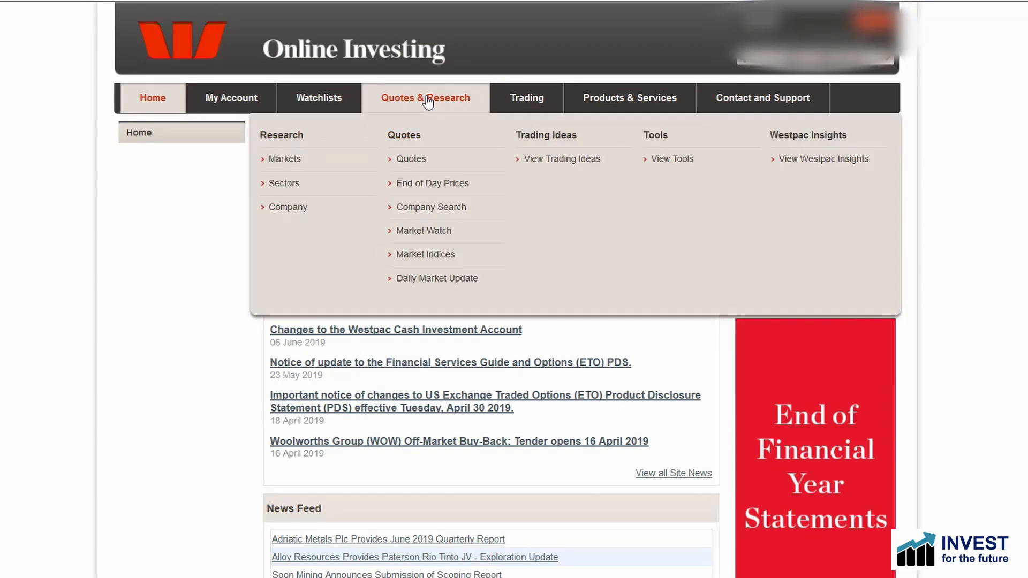
# Step: Open the Company Search tool and add the criterion Company Statistics, Market Cap, Greater than 200000000
pyautogui.click(431, 208)
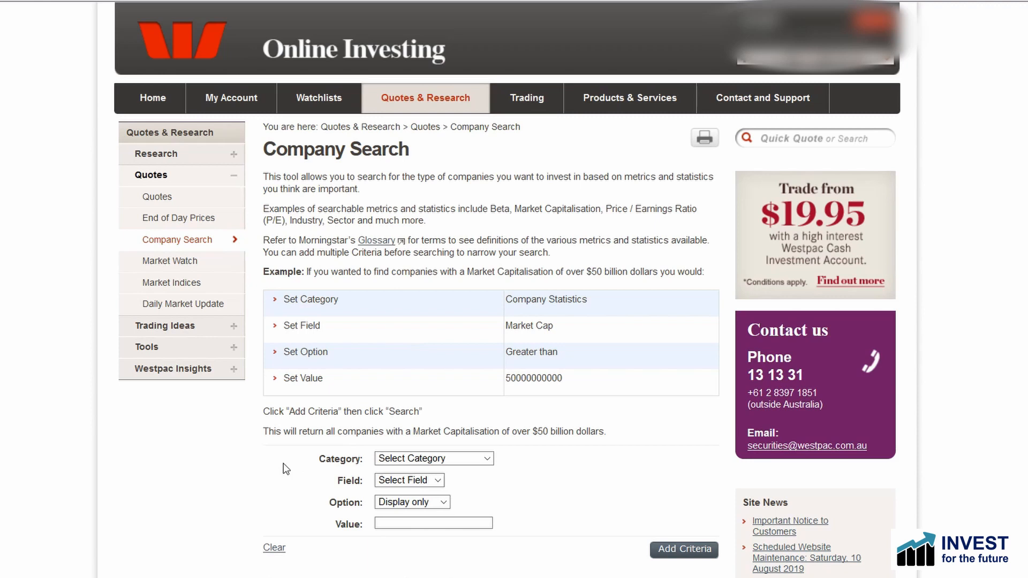
pyautogui.click(426, 460)
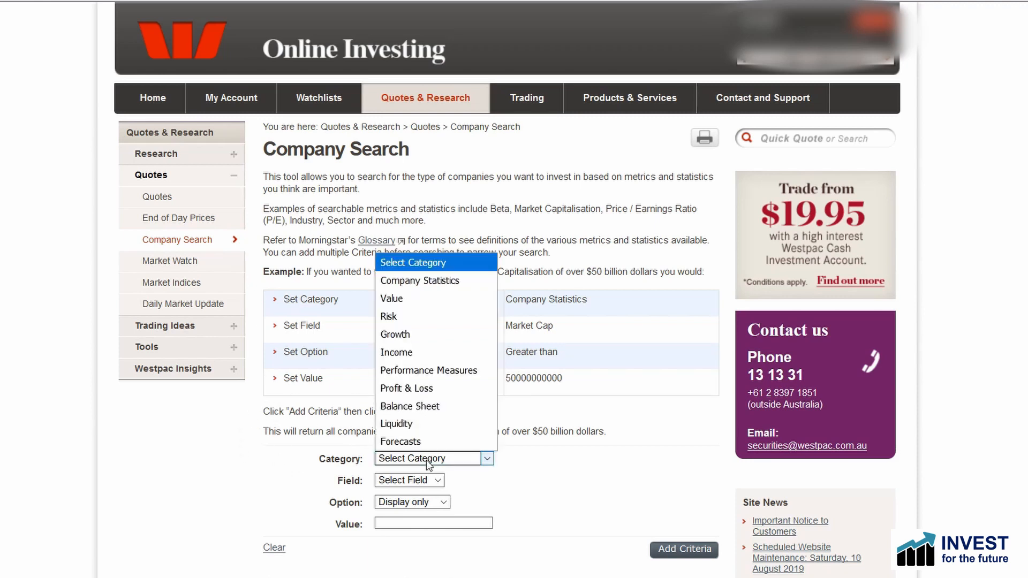
pyautogui.click(427, 282)
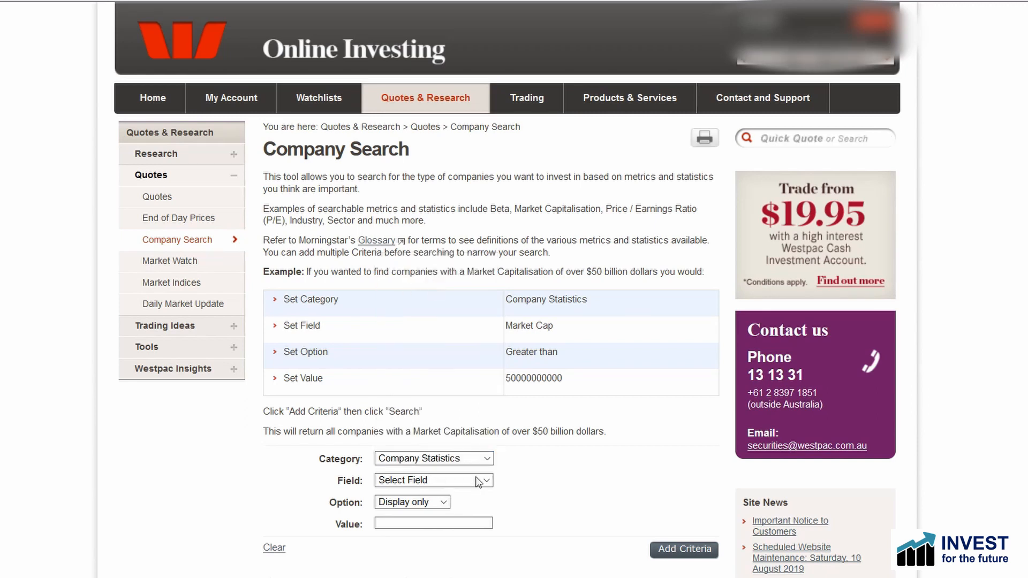
pyautogui.click(441, 481)
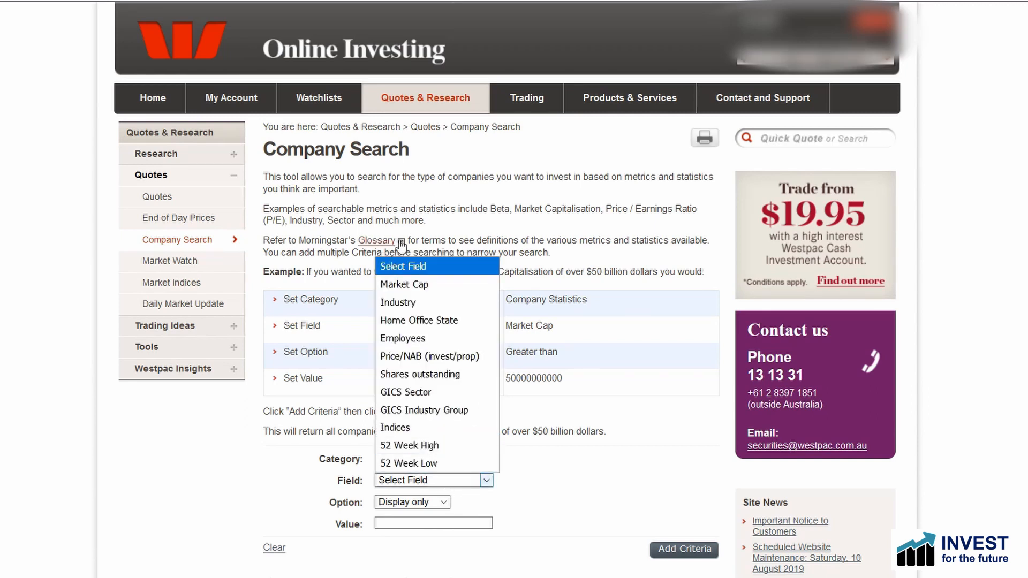
pyautogui.click(394, 284)
pyautogui.click(442, 503)
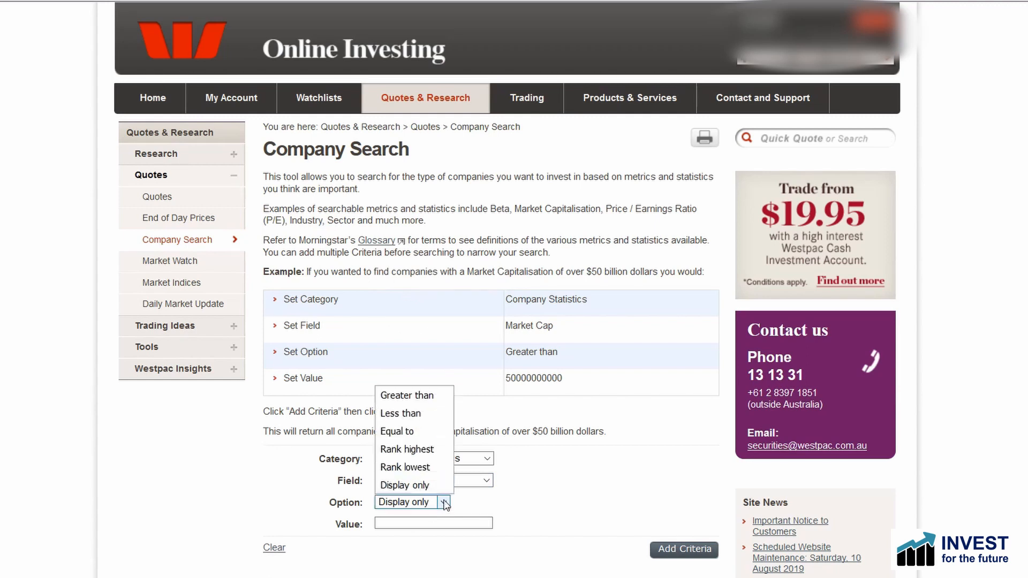
pyautogui.click(412, 396)
pyautogui.click(396, 523)
pyautogui.write('200000000')
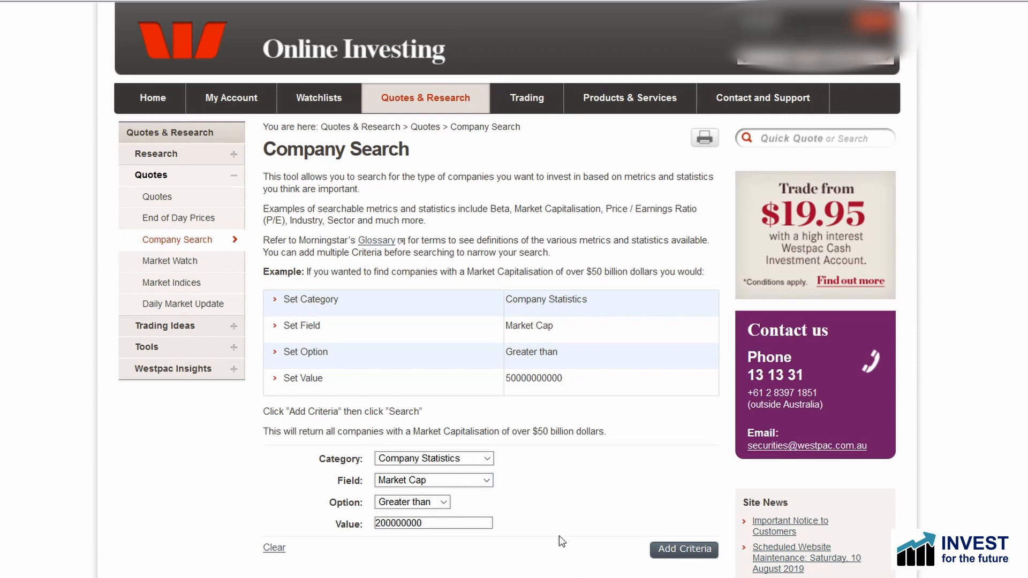
pyautogui.click(678, 552)
# Step: Add the criterion Profit & Loss, Net profit bef. Abnormals, Greater than 0
pyautogui.click(486, 458)
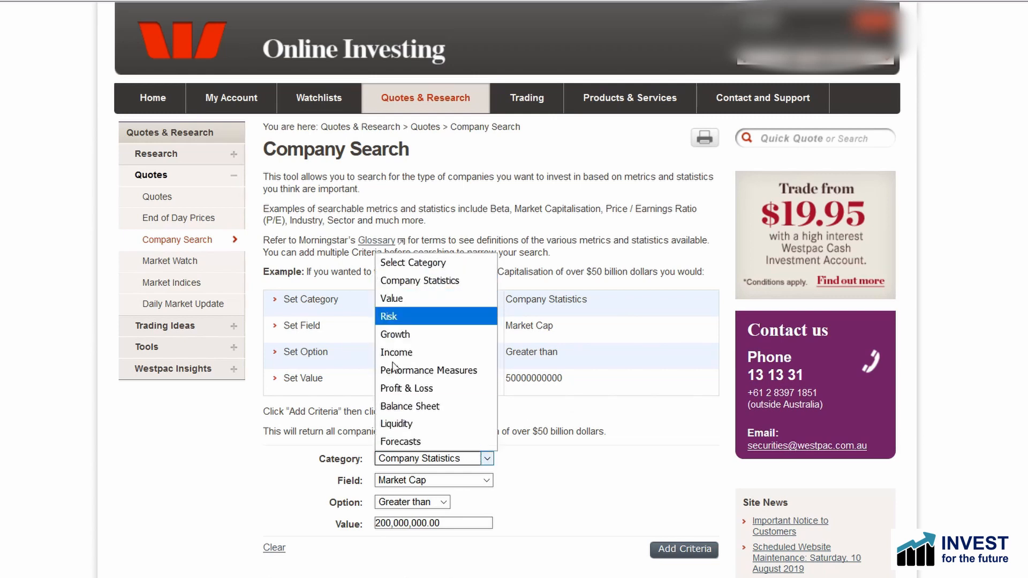
pyautogui.click(406, 388)
pyautogui.click(447, 481)
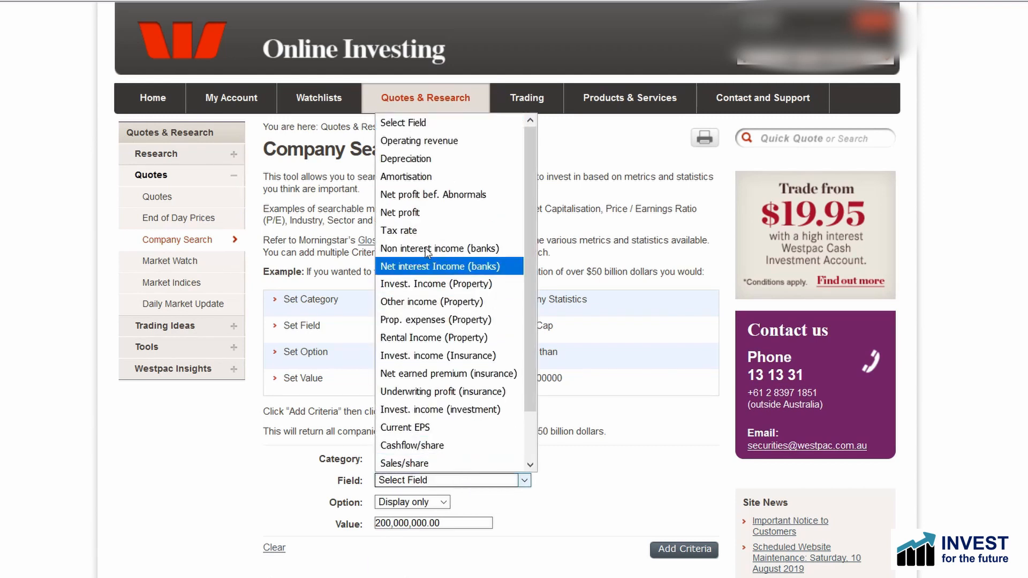
pyautogui.click(426, 195)
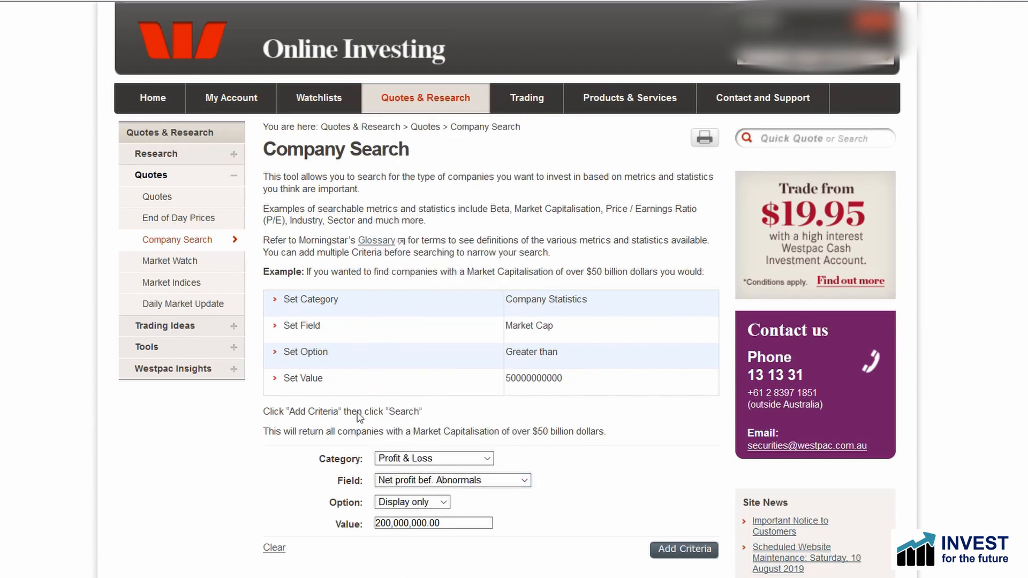
pyautogui.click(440, 503)
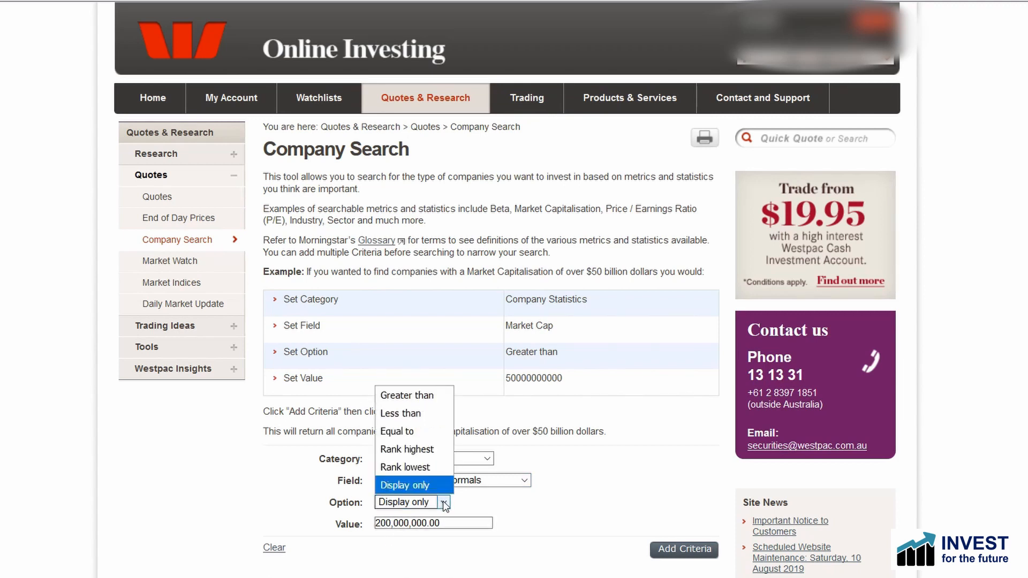
pyautogui.click(422, 400)
pyautogui.moveTo(455, 524); pyautogui.dragTo(339, 527)
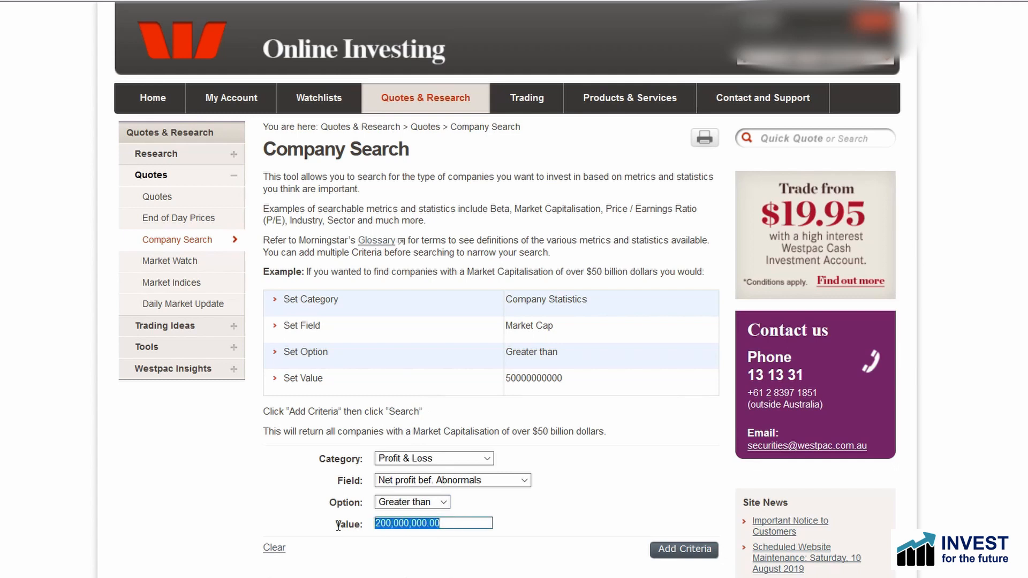
pyautogui.write('0')
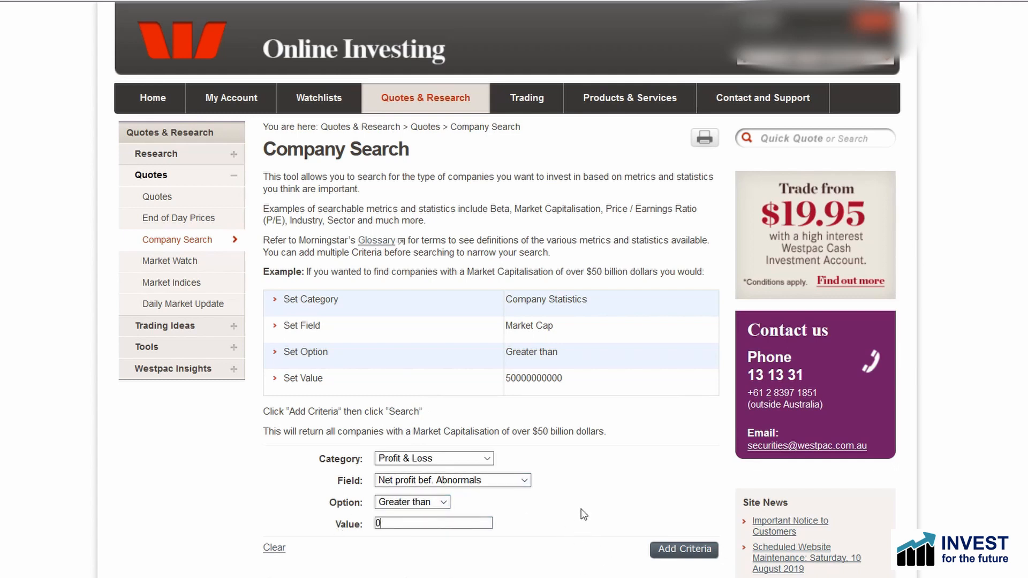
pyautogui.click(683, 550)
# Step: Add the criterion Growth, EPS 1 yr. Growth, Greater than .2
pyautogui.click(488, 459)
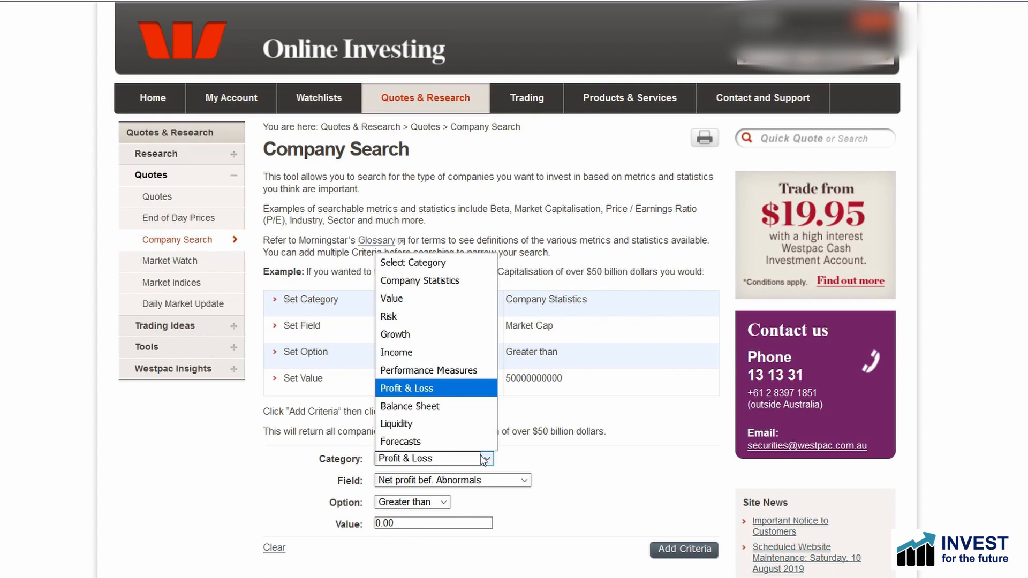
pyautogui.click(410, 335)
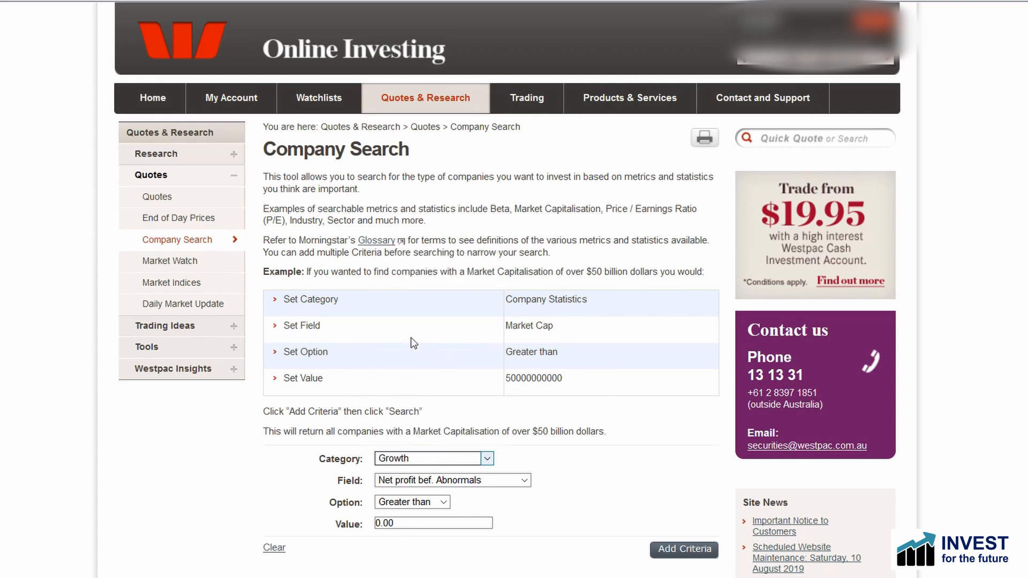
pyautogui.click(456, 485)
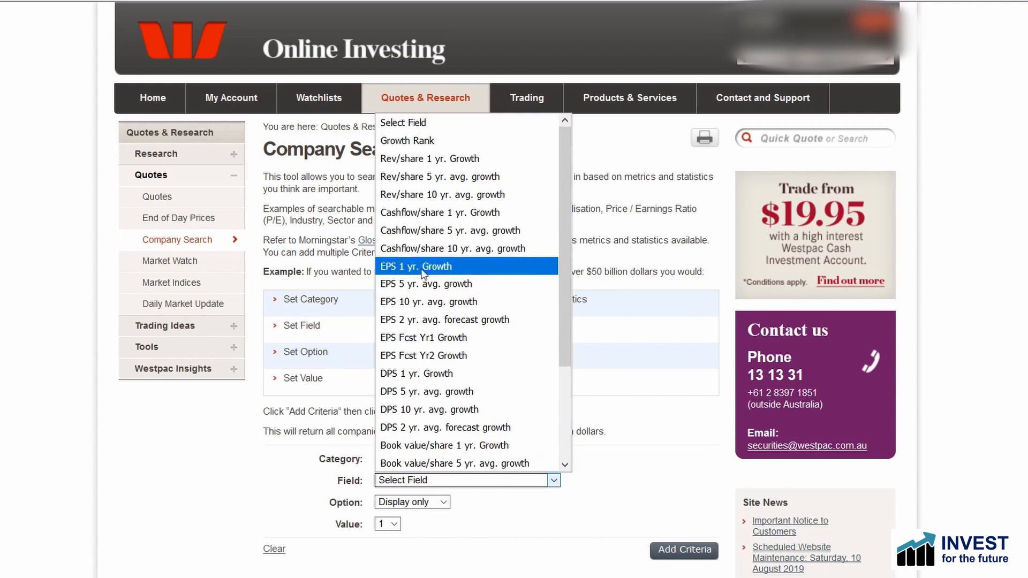
pyautogui.click(421, 266)
pyautogui.click(444, 502)
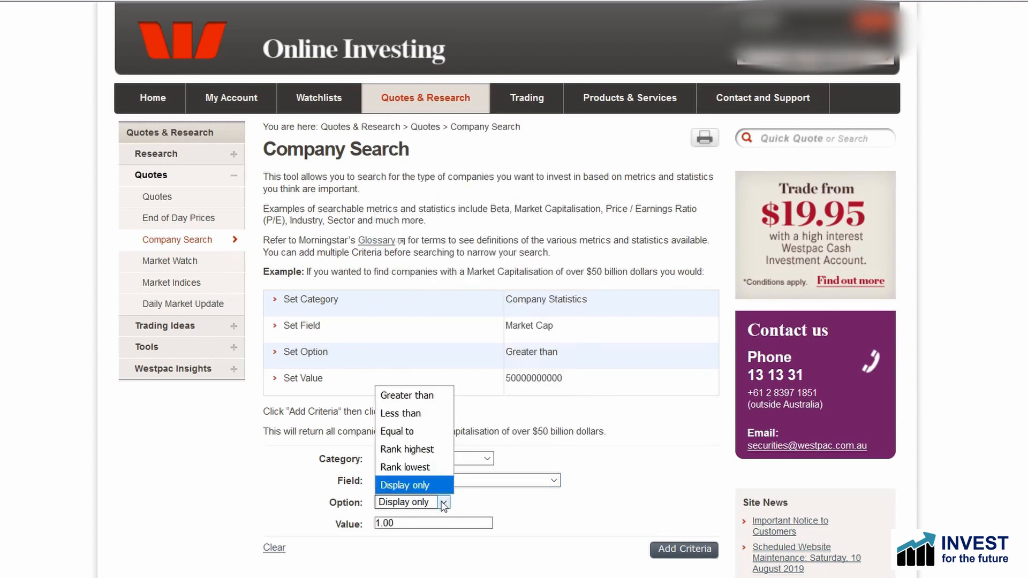
pyautogui.click(397, 395)
pyautogui.moveTo(410, 526); pyautogui.dragTo(299, 523)
pyautogui.write('.2')
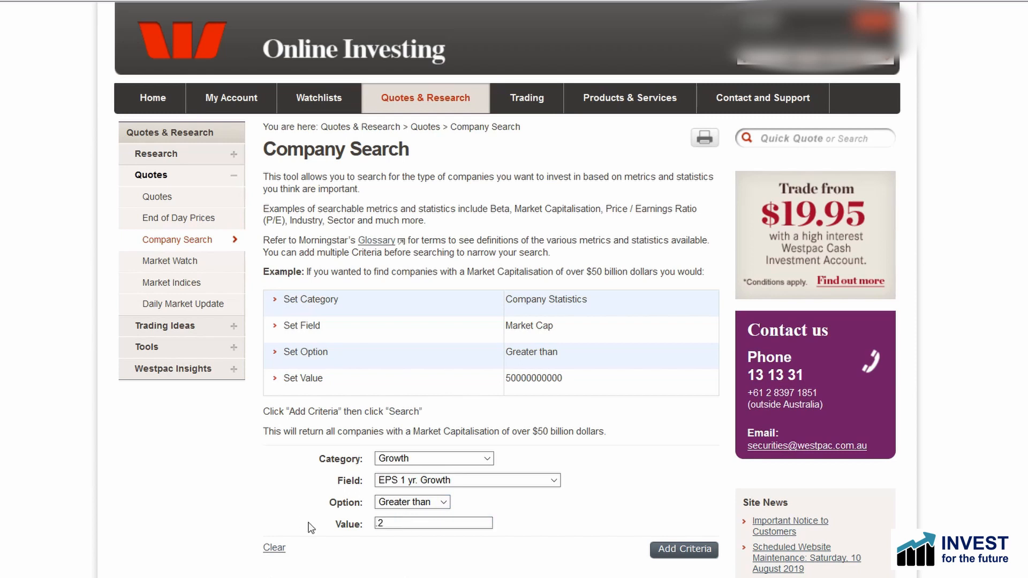
pyautogui.click(682, 552)
# Step: Add Balance Sheet Cash (industrials) as a Display only criterion and clear the leftover value
pyautogui.click(488, 459)
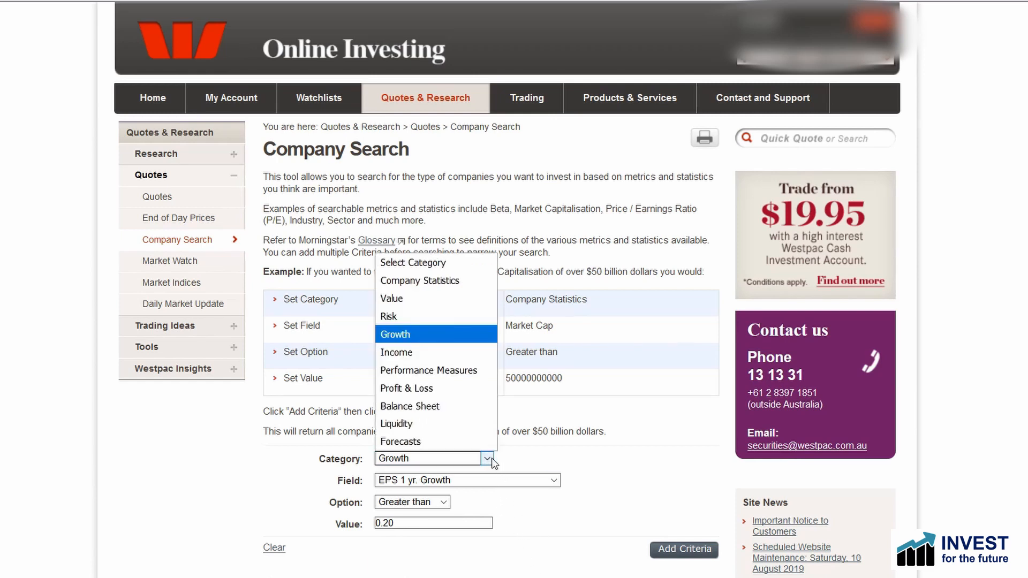
pyautogui.click(429, 406)
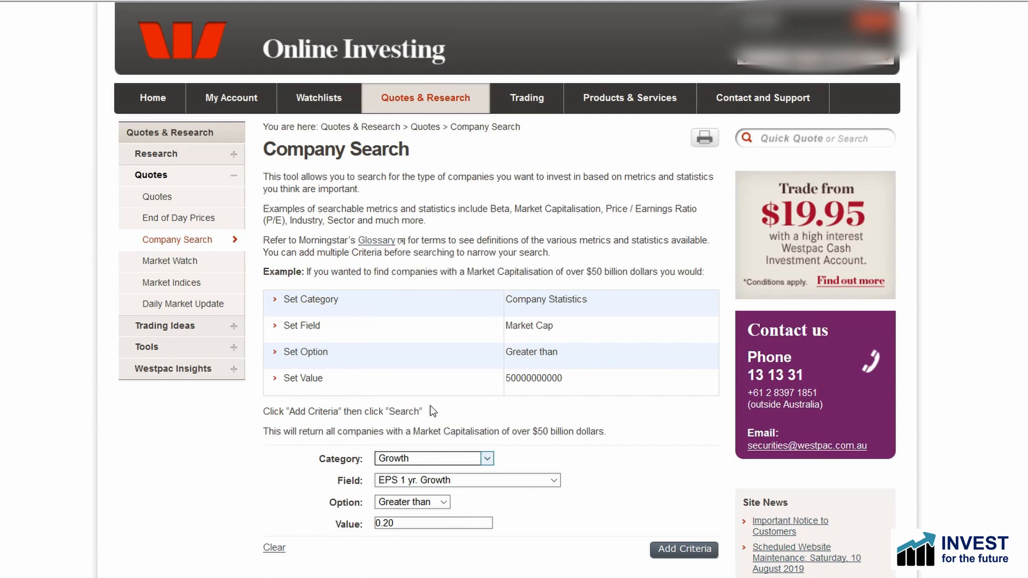
pyautogui.click(455, 480)
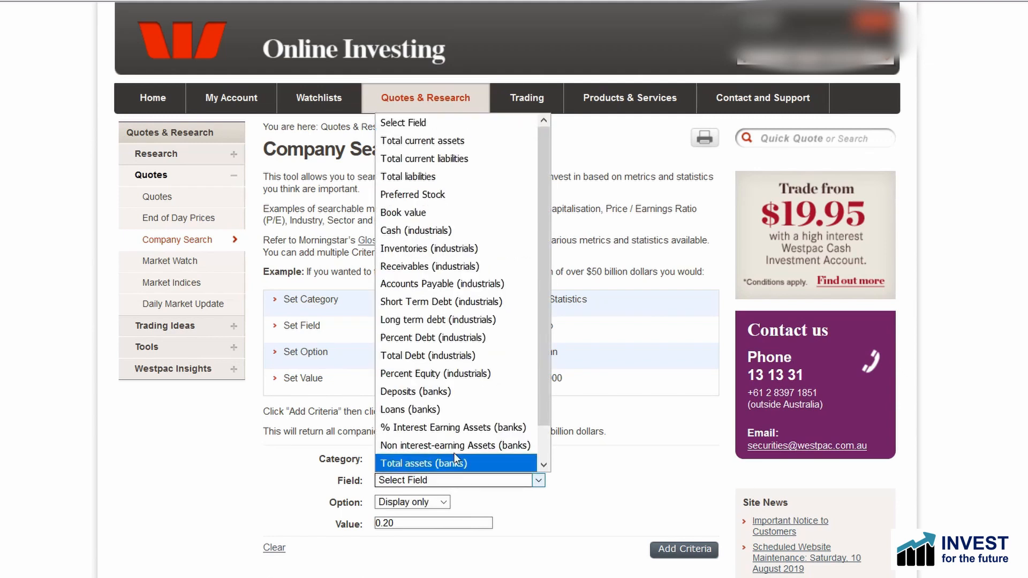
pyautogui.click(419, 231)
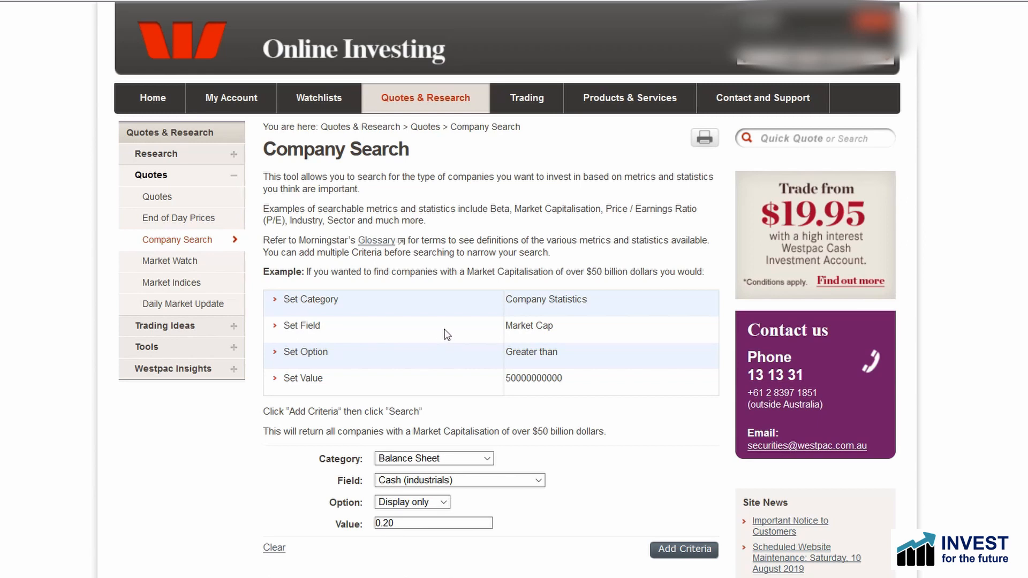
pyautogui.click(442, 502)
pyautogui.click(444, 503)
pyautogui.press('Tab')
pyautogui.press('BackSpace')
# Step: Add Balance Sheet Total Debt (industrials) and Performance Measures Return on Equity as Display only criteria
pyautogui.click(449, 482)
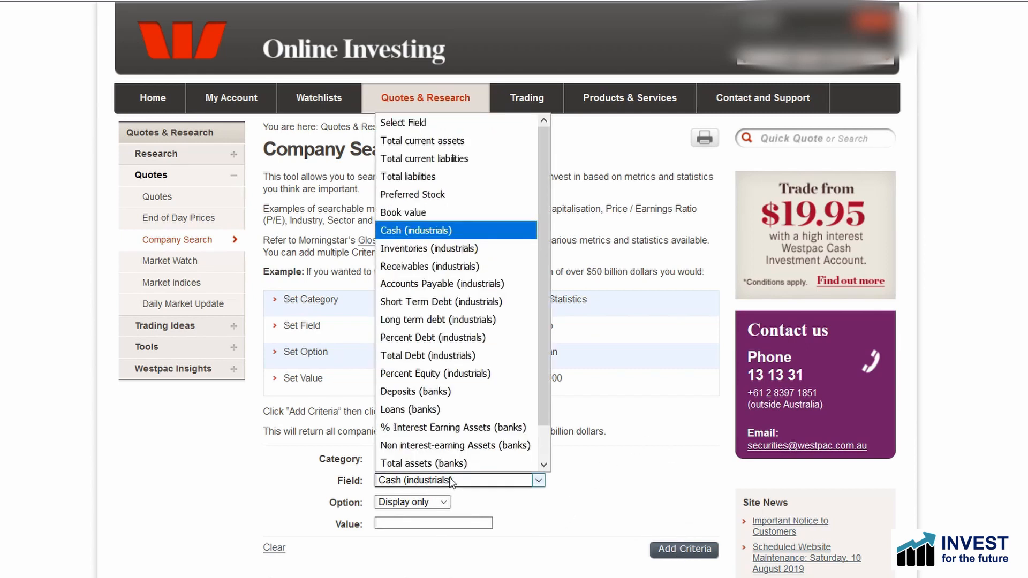
pyautogui.click(455, 357)
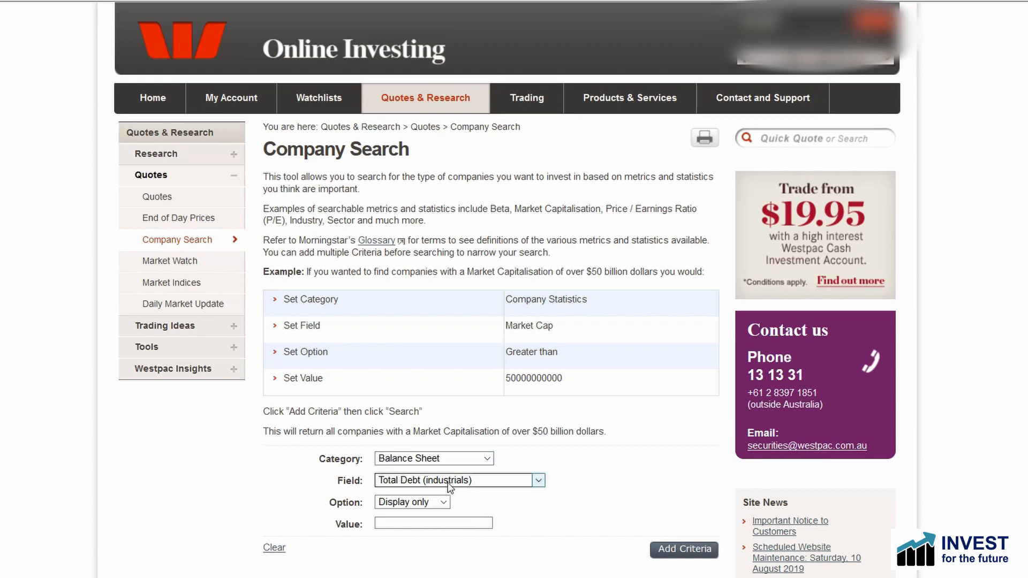
pyautogui.click(488, 458)
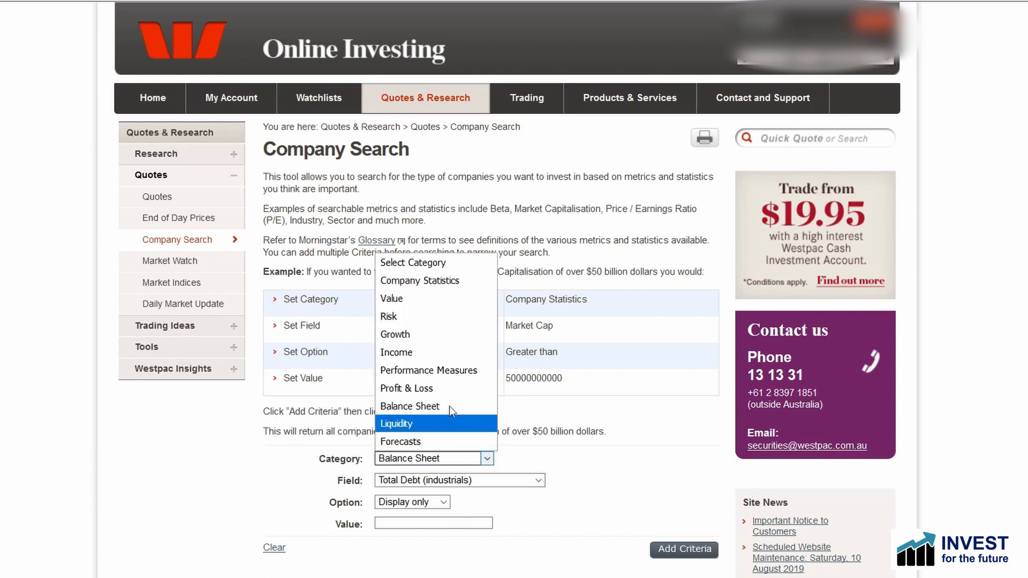
pyautogui.click(461, 371)
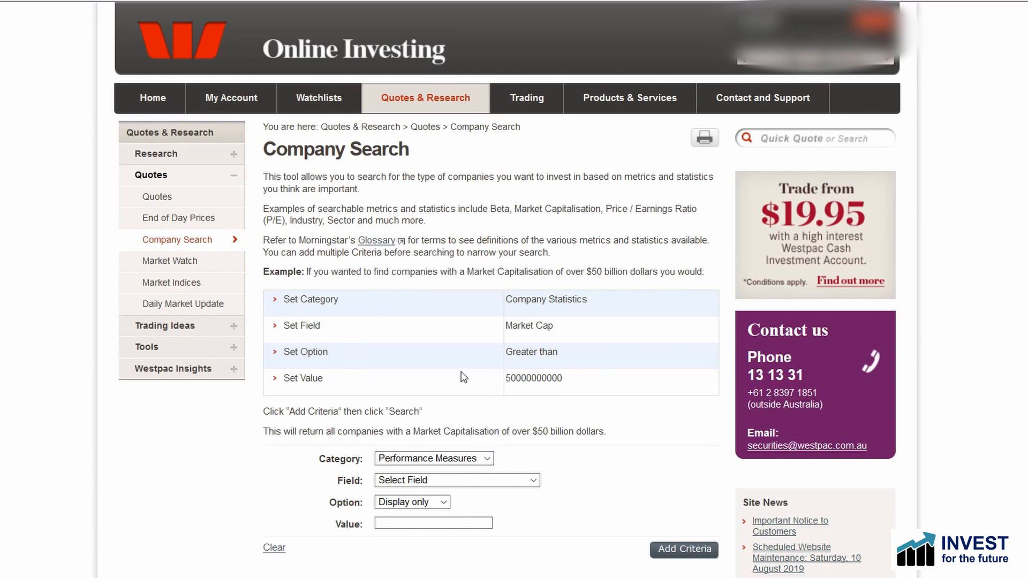
pyautogui.click(465, 481)
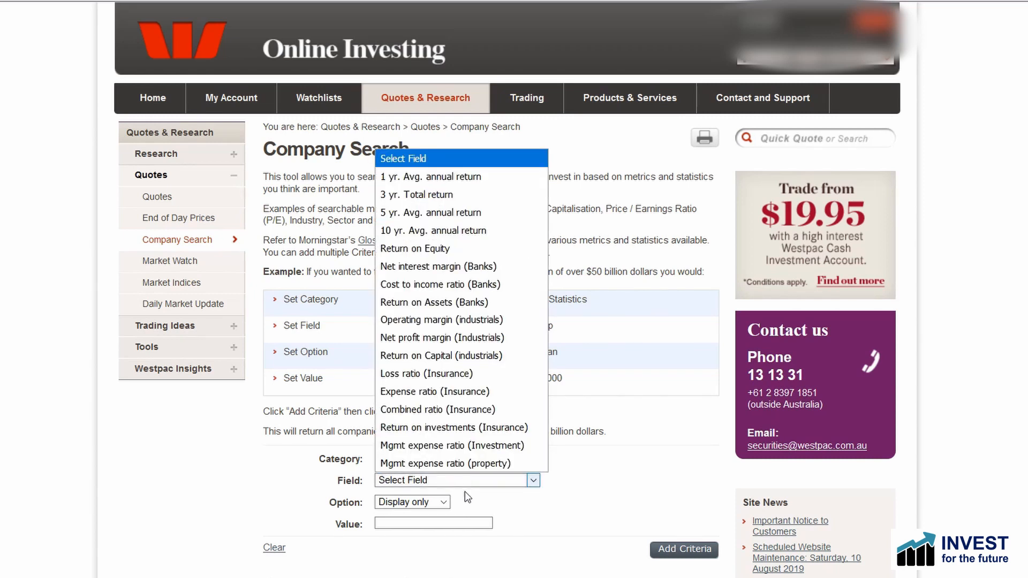
pyautogui.click(449, 249)
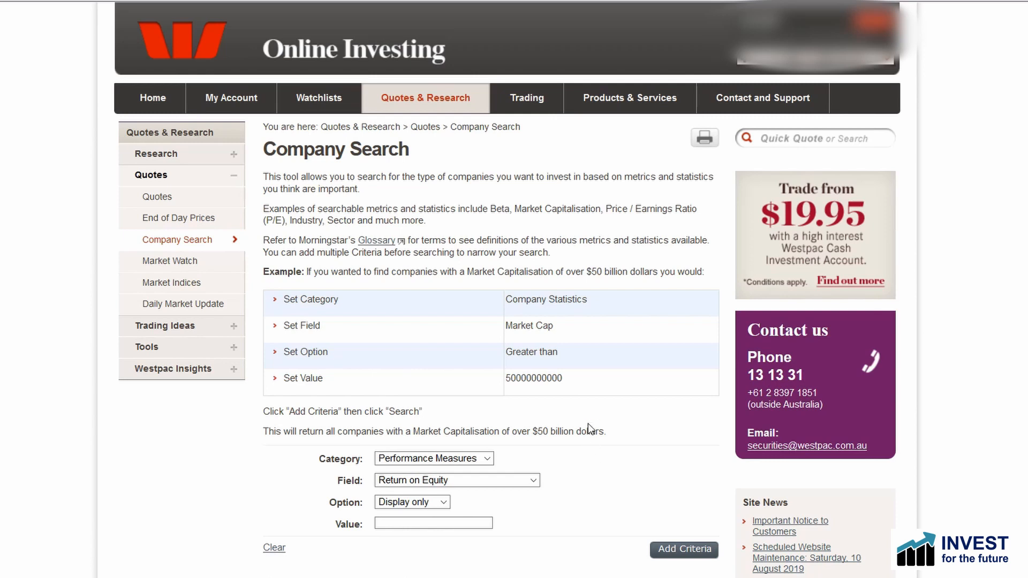
# Step: Open the EPS 1 yr. Growth criterion for editing and resubmit it with the value 0.20
pyautogui.scroll(-8, 603, 342)
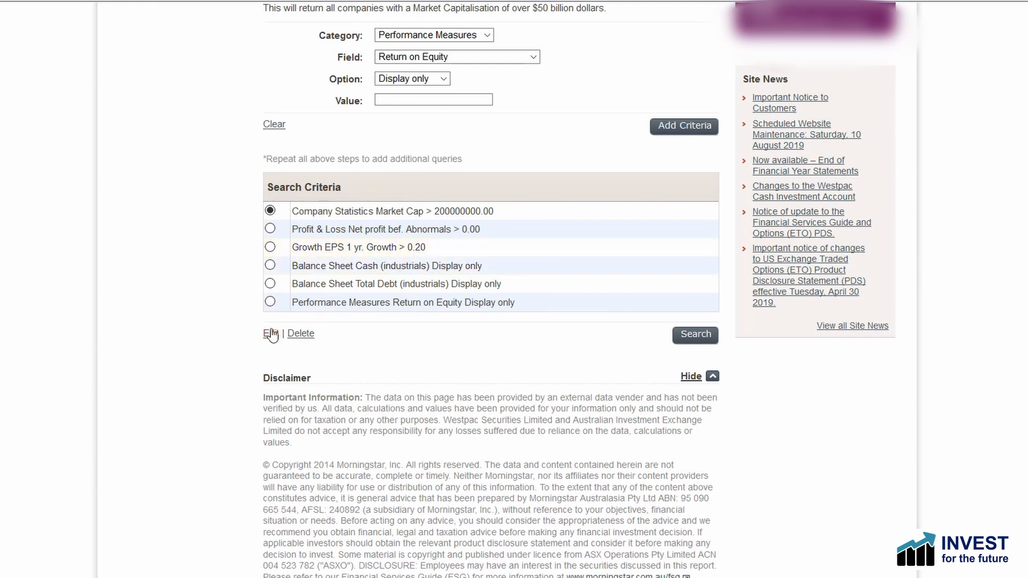
pyautogui.click(270, 247)
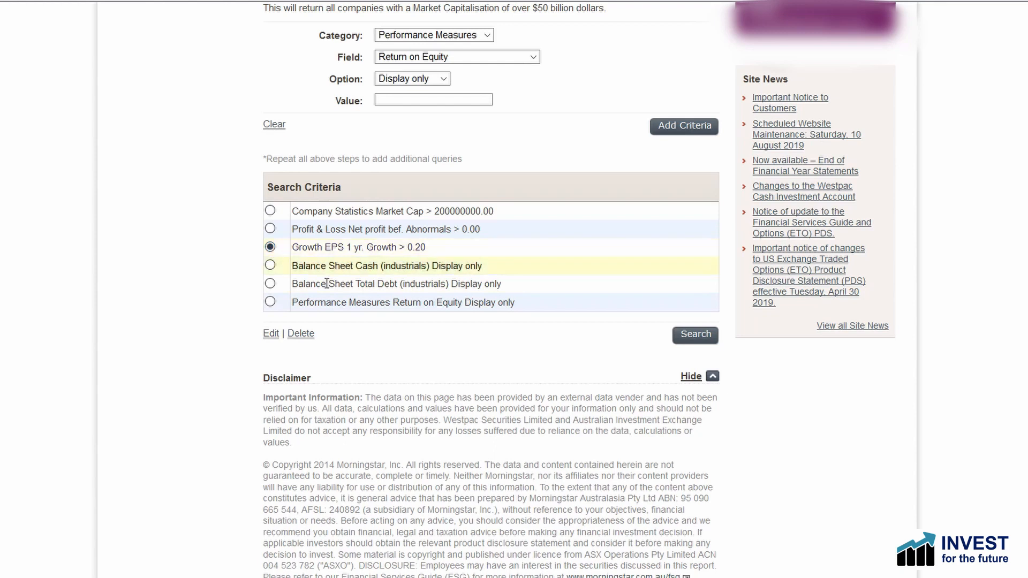
pyautogui.click(270, 334)
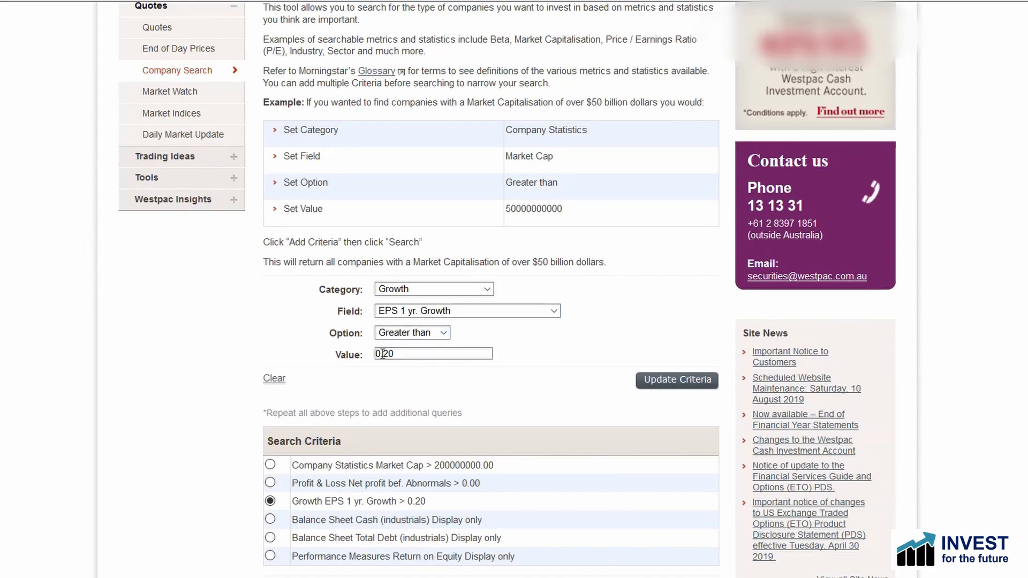
pyautogui.click(678, 381)
# Step: Run the company search with the listed criteria and display all matching companies on one page
pyautogui.scroll(-5, 542, 320)
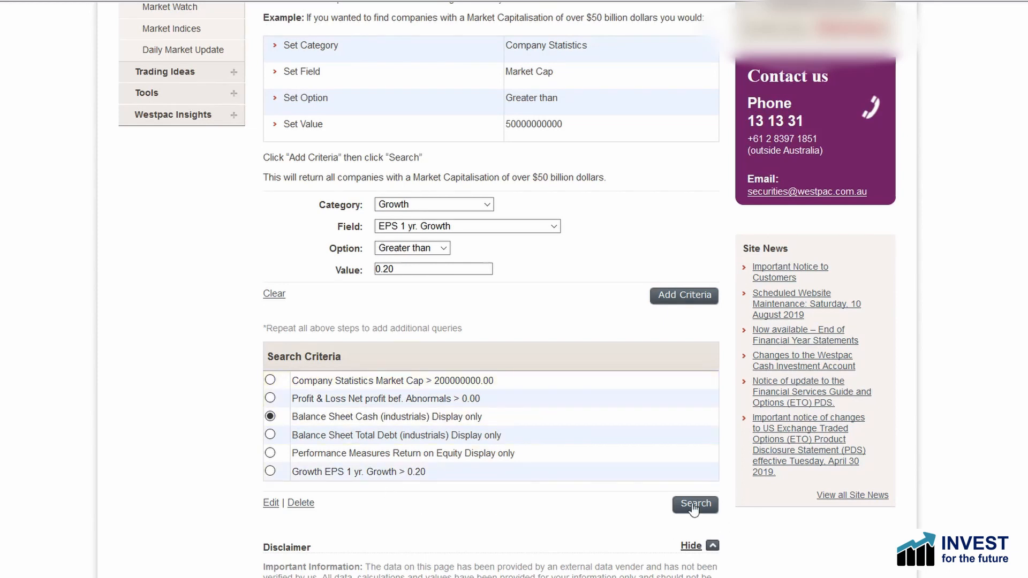
pyautogui.scroll(5, 639, 431)
pyautogui.scroll(-5, 406, 355)
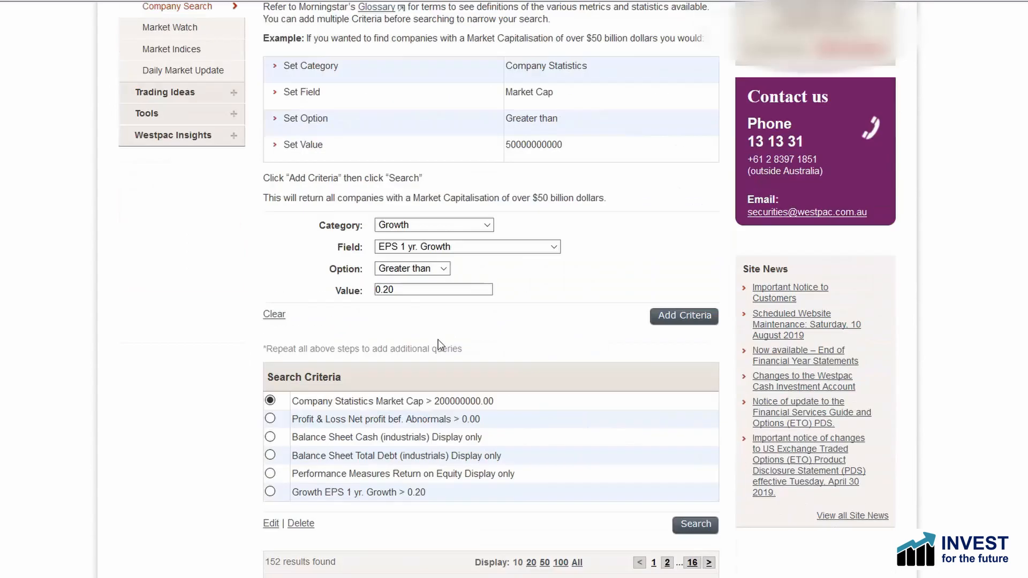
pyautogui.scroll(-5, 465, 296)
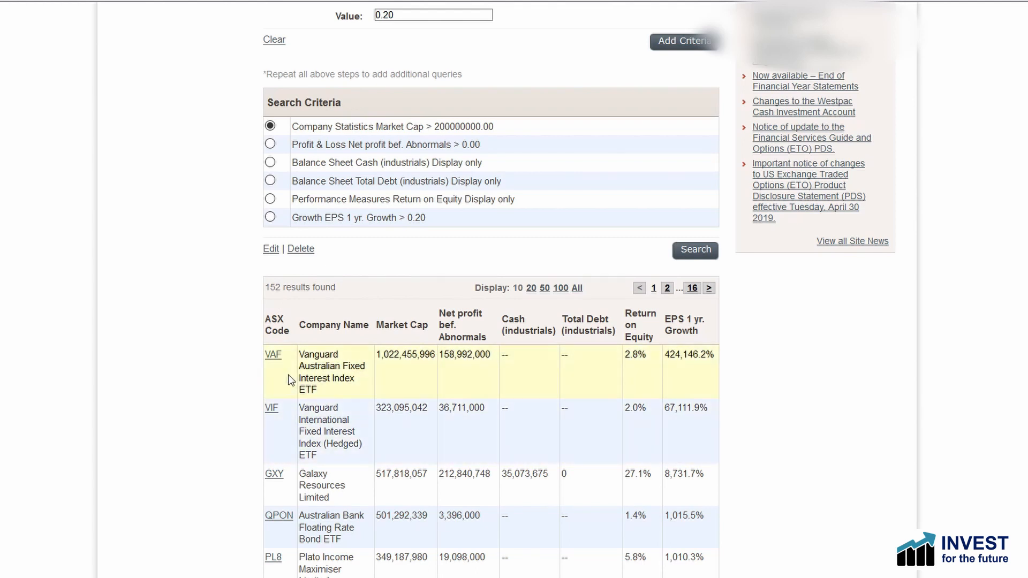
pyautogui.click(578, 288)
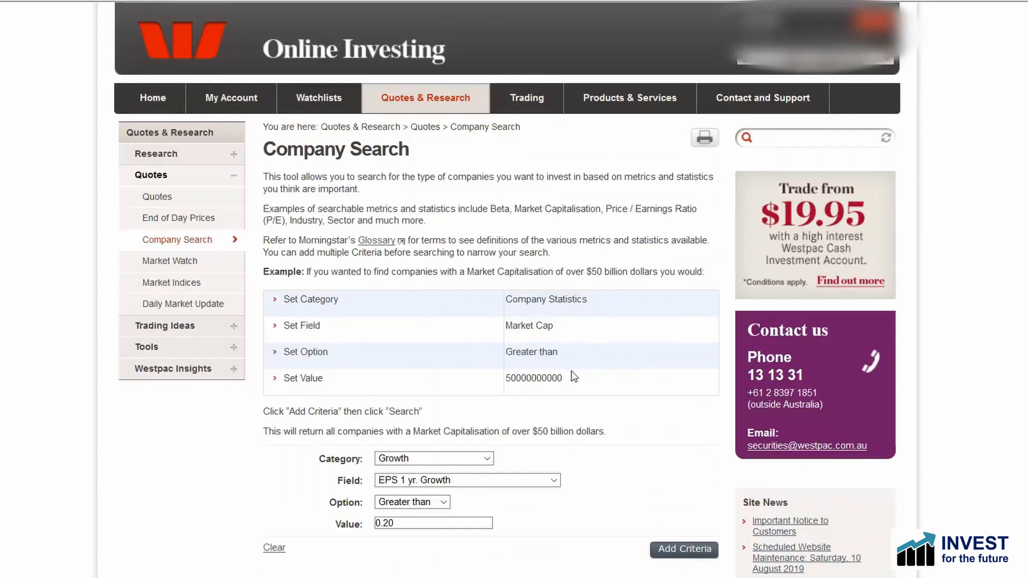
pyautogui.scroll(-7, 541, 337)
pyautogui.scroll(-6, 539, 336)
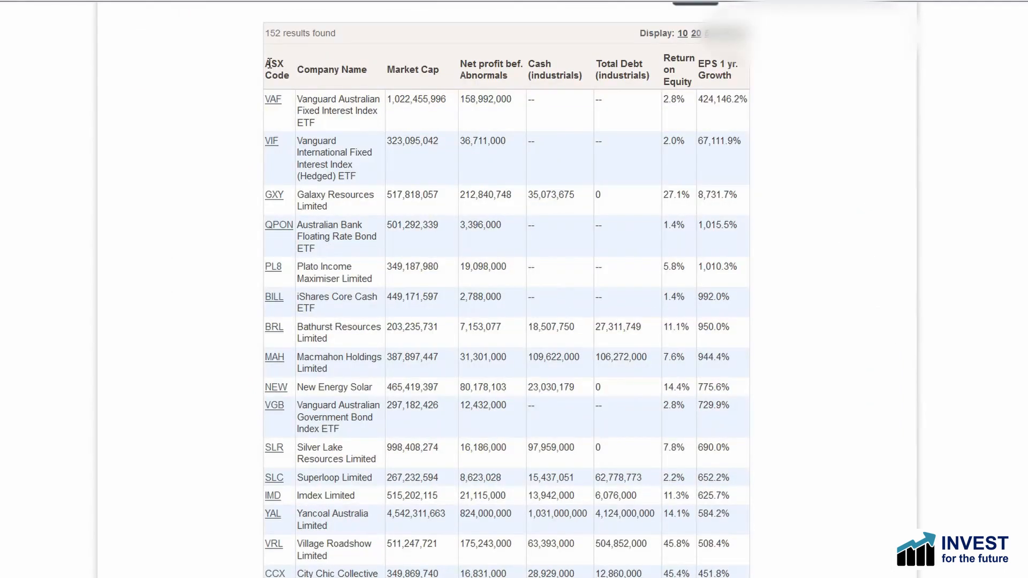
# Step: Copy the full table of search results, including its headers, into the Book1 workbook in Excel, starting at cell A1
pyautogui.moveTo(267, 63); pyautogui.dragTo(739, 198)
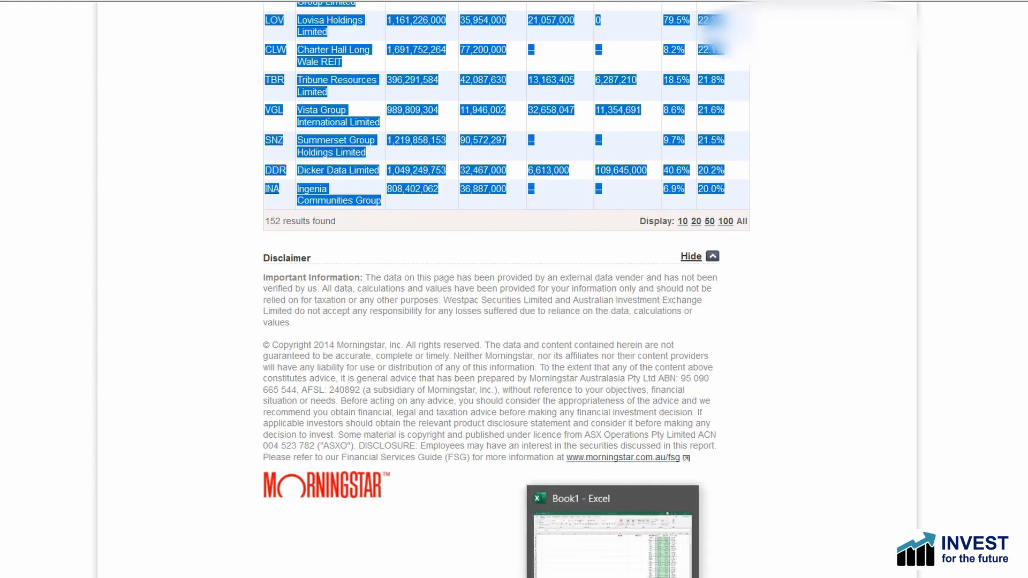
pyautogui.click(614, 577)
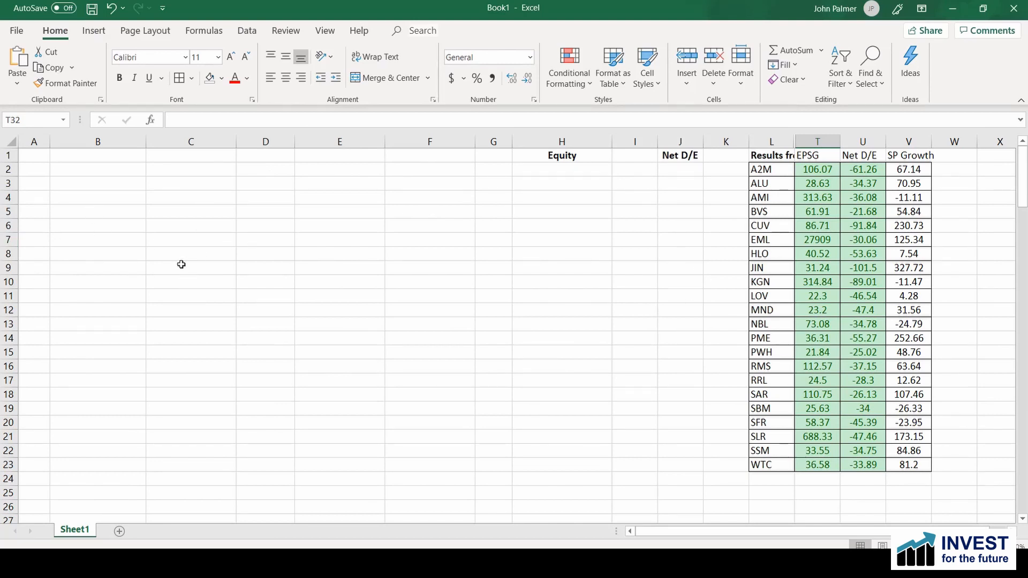
pyautogui.click(33, 155)
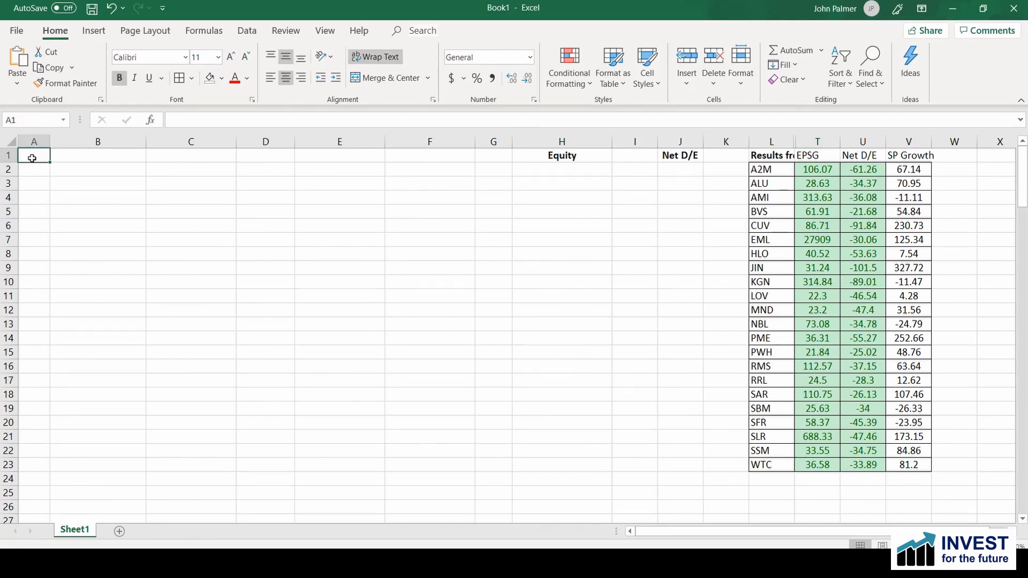
pyautogui.rightClick(32, 158)
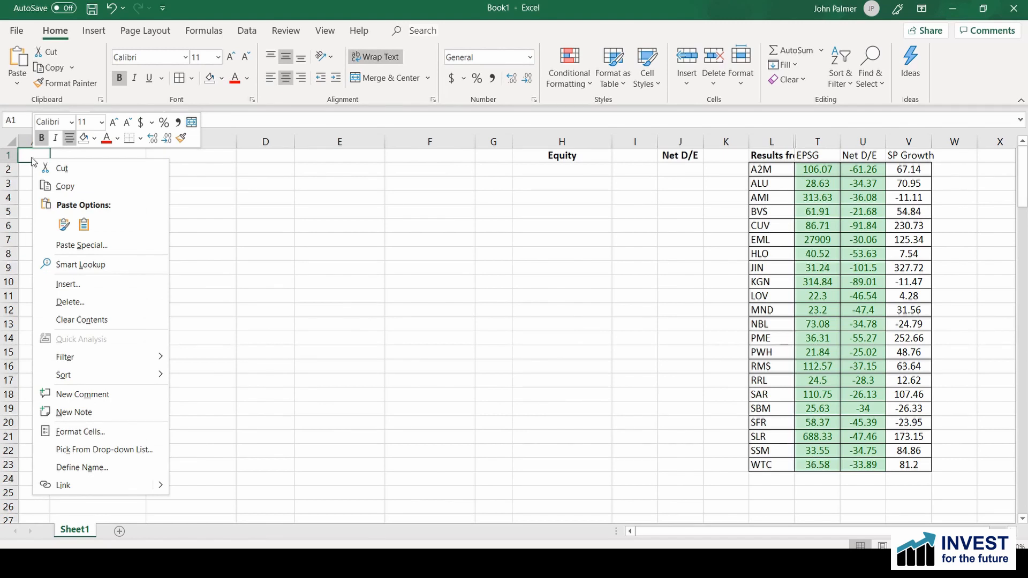
pyautogui.click(62, 224)
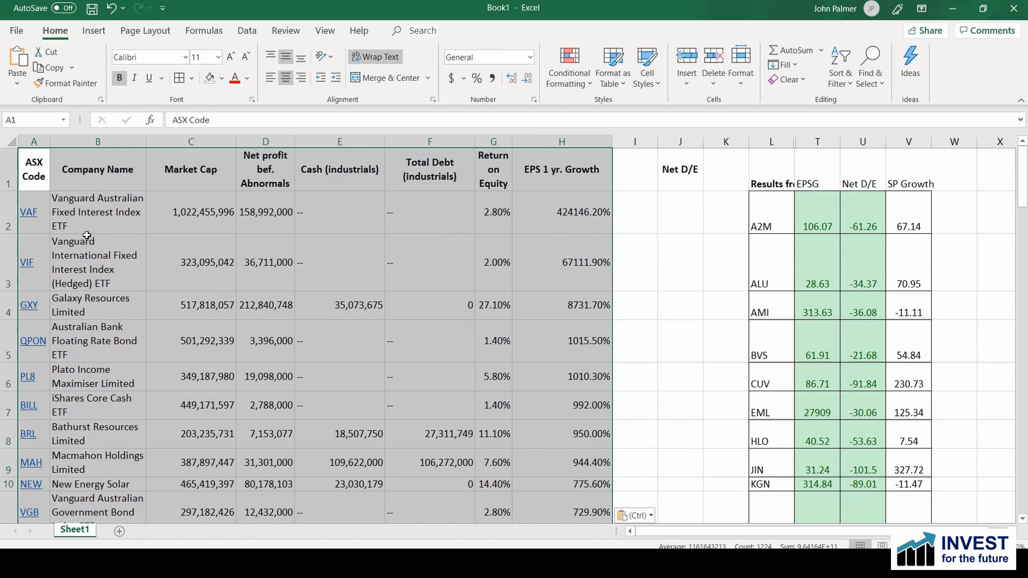
# Step: Delete the Company Name column from the pasted table
pyautogui.click(100, 140)
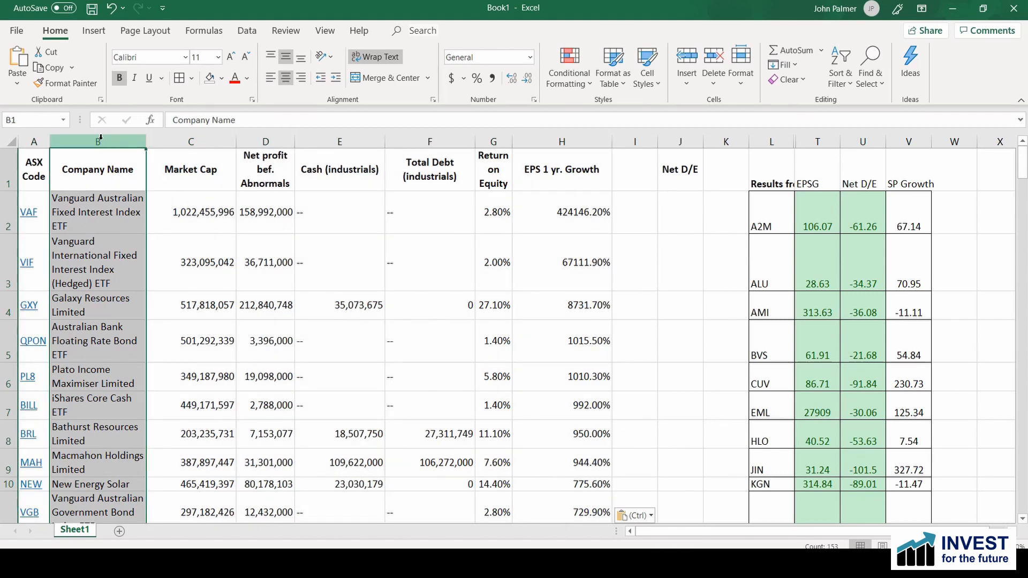
pyautogui.click(720, 85)
pyautogui.click(756, 139)
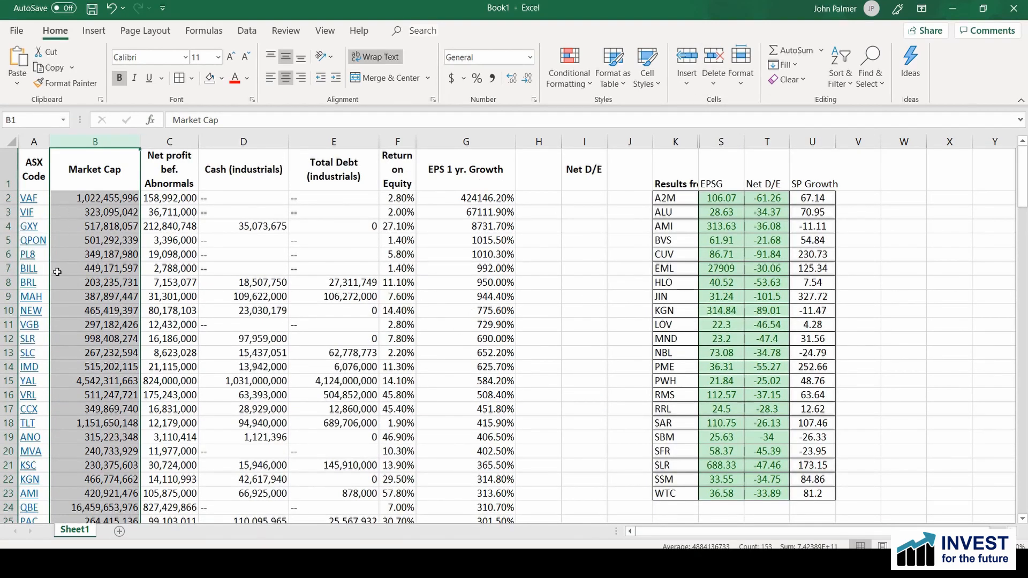
pyautogui.click(609, 269)
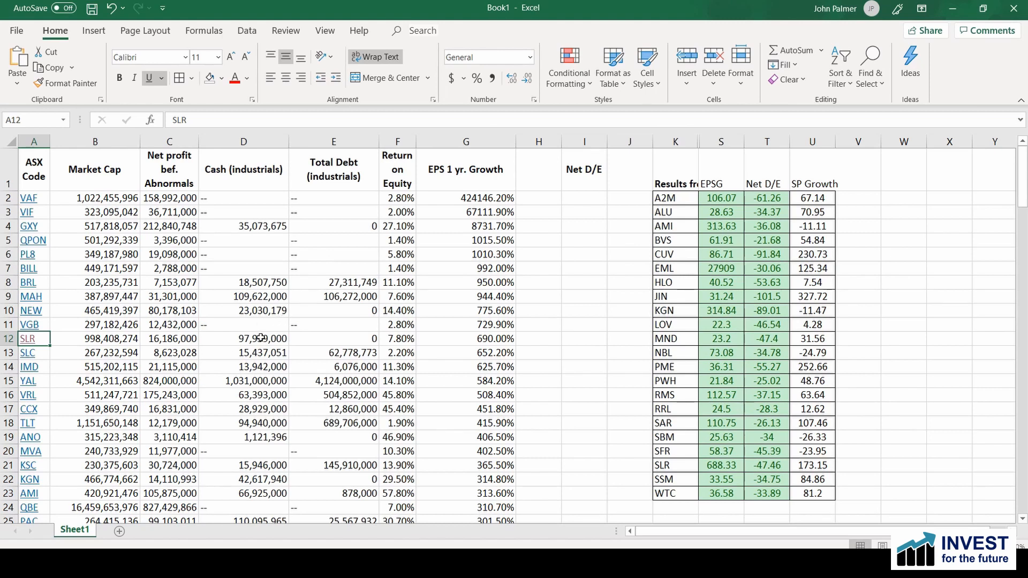
# Step: Look through the pasted company rows for entries without cash and total debt figures
pyautogui.scroll(-6, 255, 345)
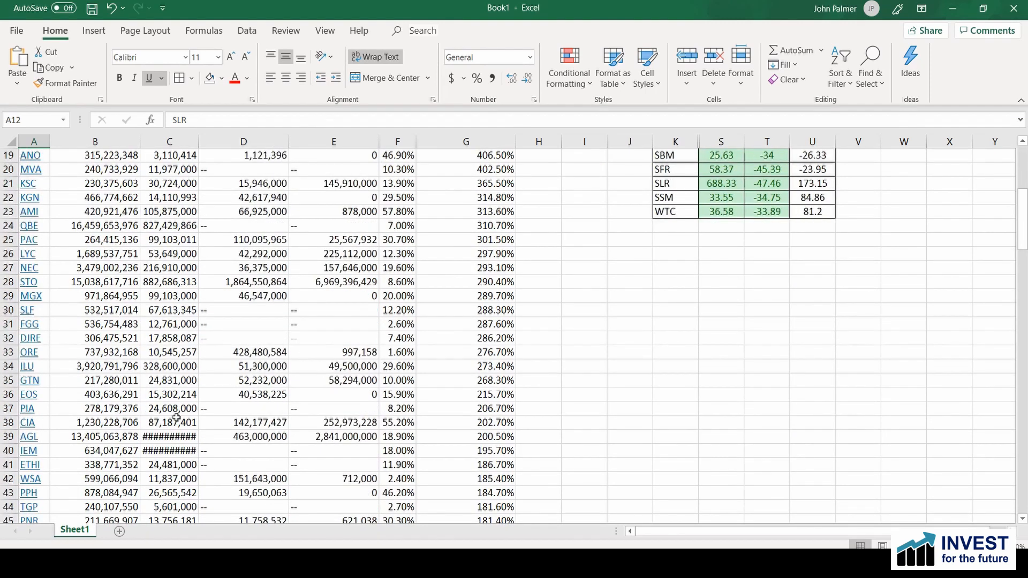
pyautogui.click(281, 451)
pyautogui.scroll(-2, 305, 358)
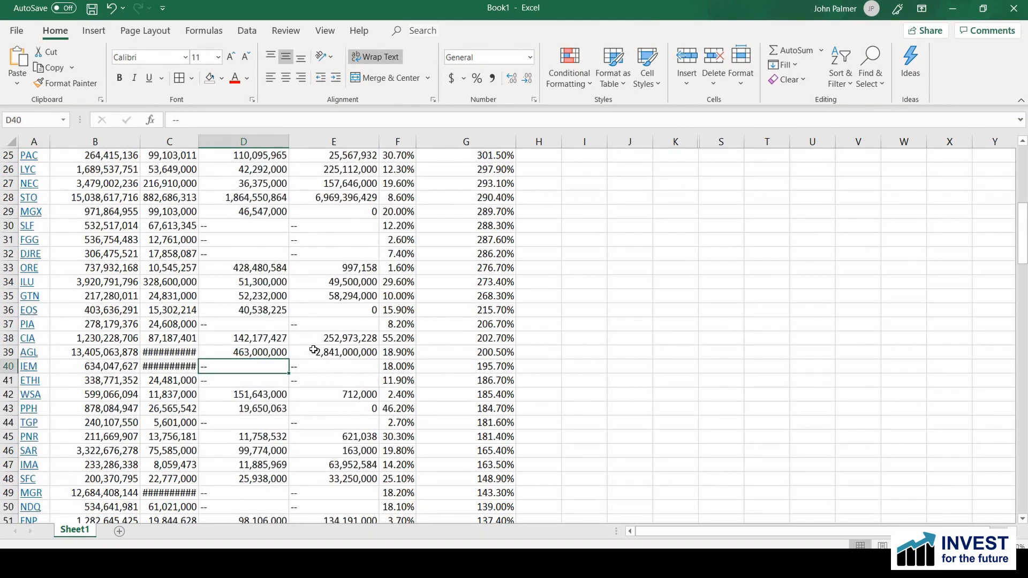
pyautogui.scroll(-3, 311, 351)
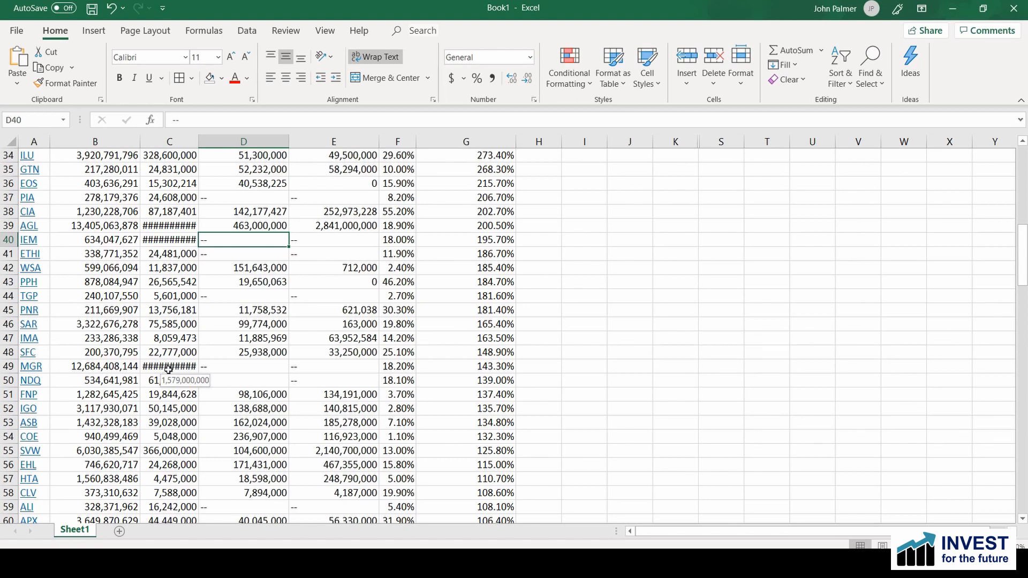
pyautogui.scroll(-6, 168, 369)
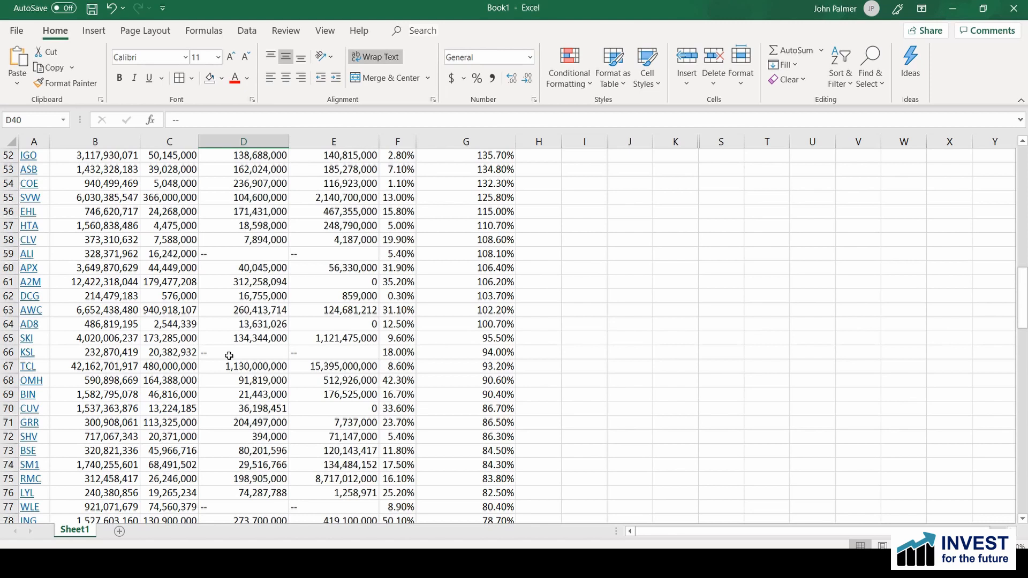
pyautogui.scroll(-3, 229, 356)
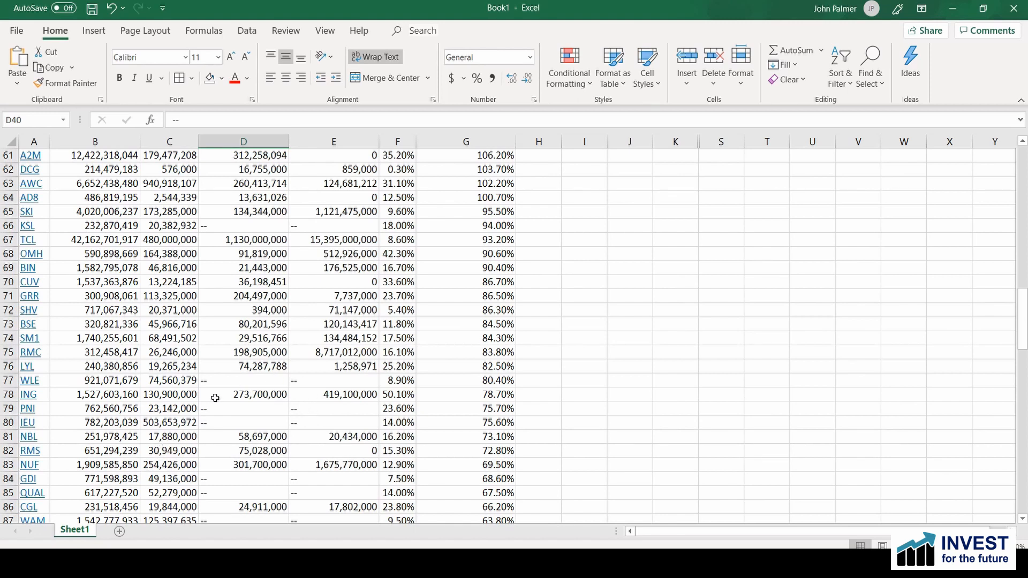
pyautogui.scroll(16, 101, 431)
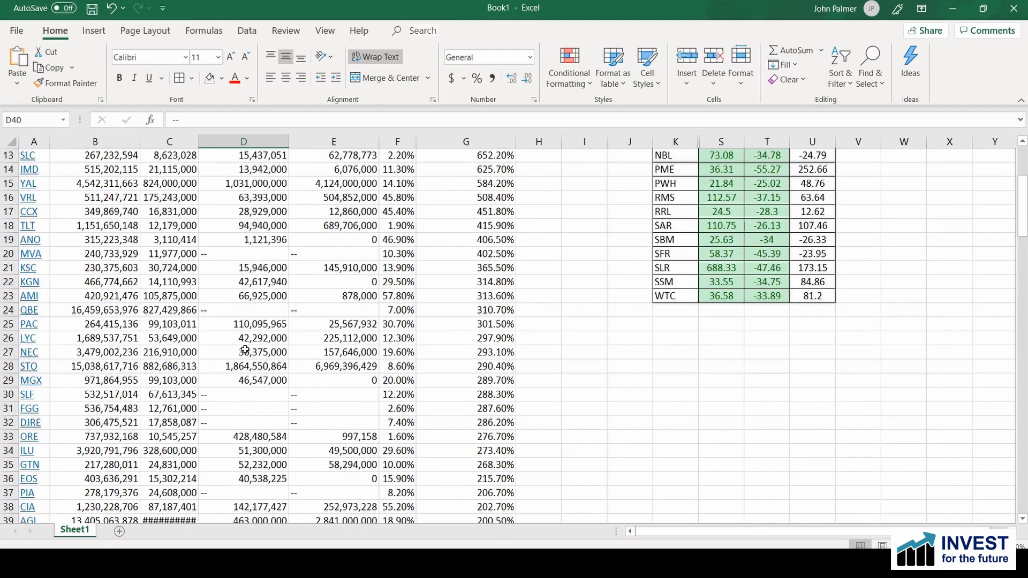
pyautogui.scroll(4, 245, 349)
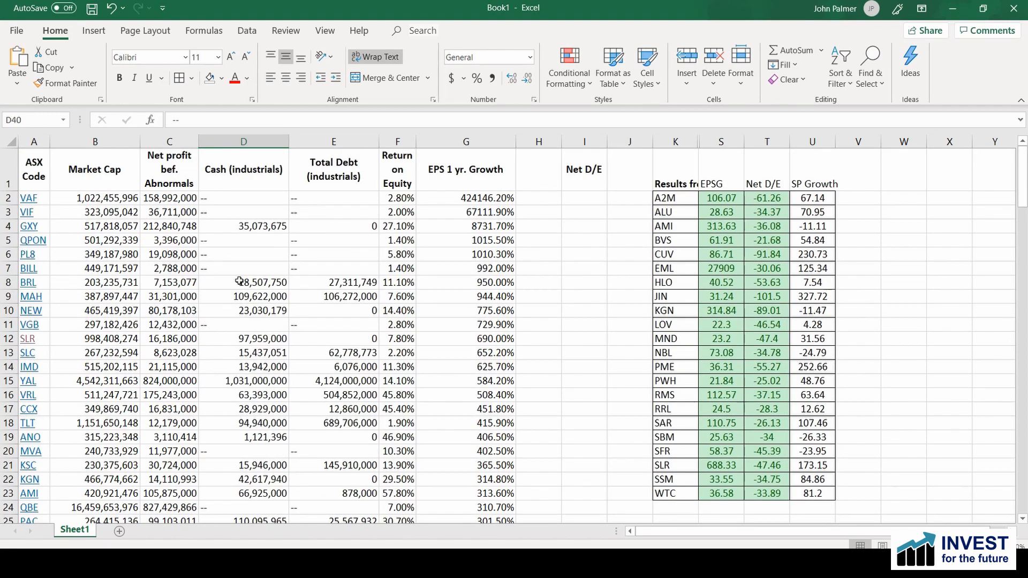
# Step: Sort all company rows below the headers by column D, Cash (industrials), on cell values from smallest to largest
pyautogui.moveTo(29, 198); pyautogui.dragTo(482, 465)
pyautogui.rightClick(337, 294)
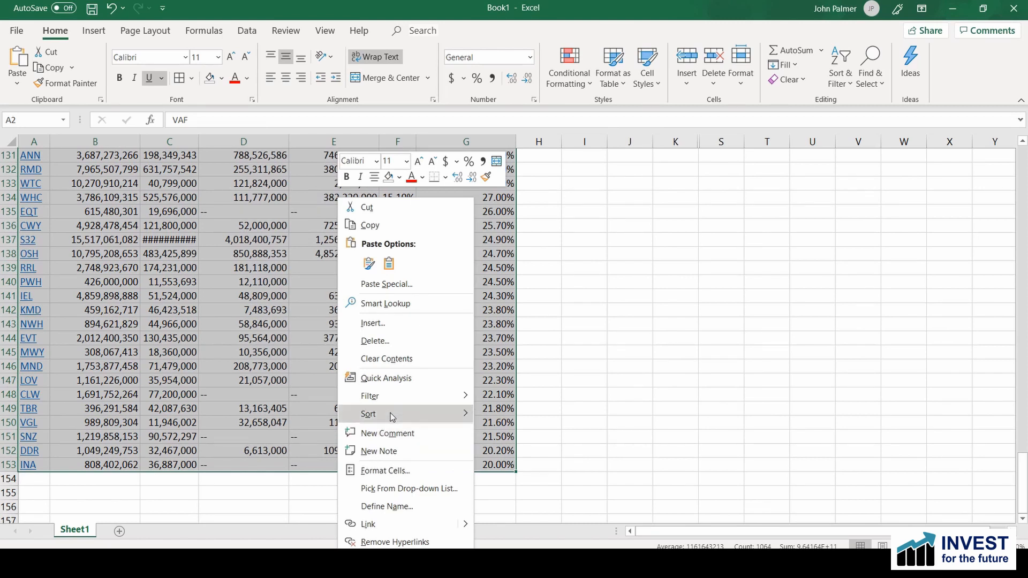
pyautogui.moveTo(385, 418)
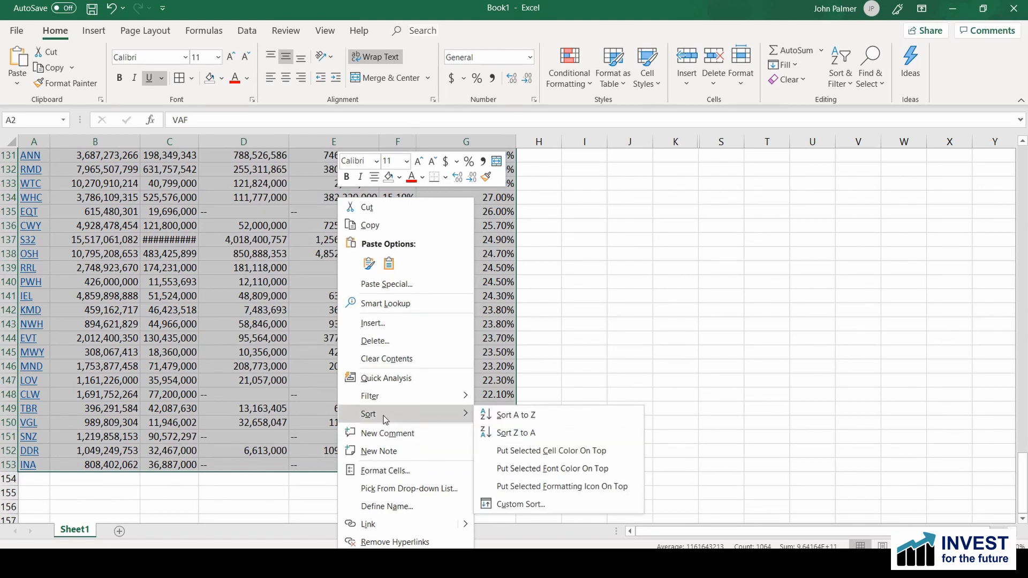
pyautogui.click(520, 503)
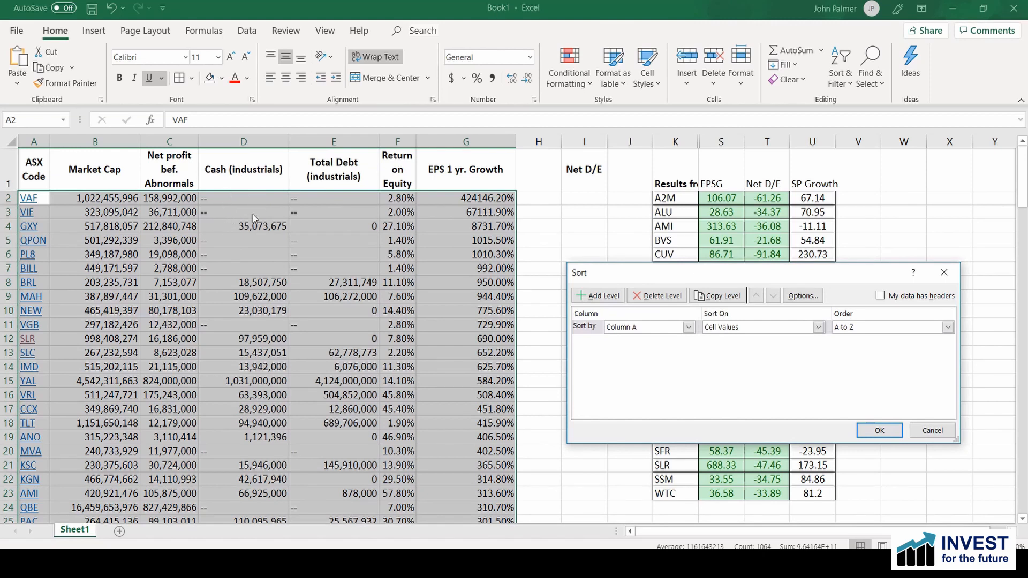
pyautogui.click(651, 326)
pyautogui.click(632, 369)
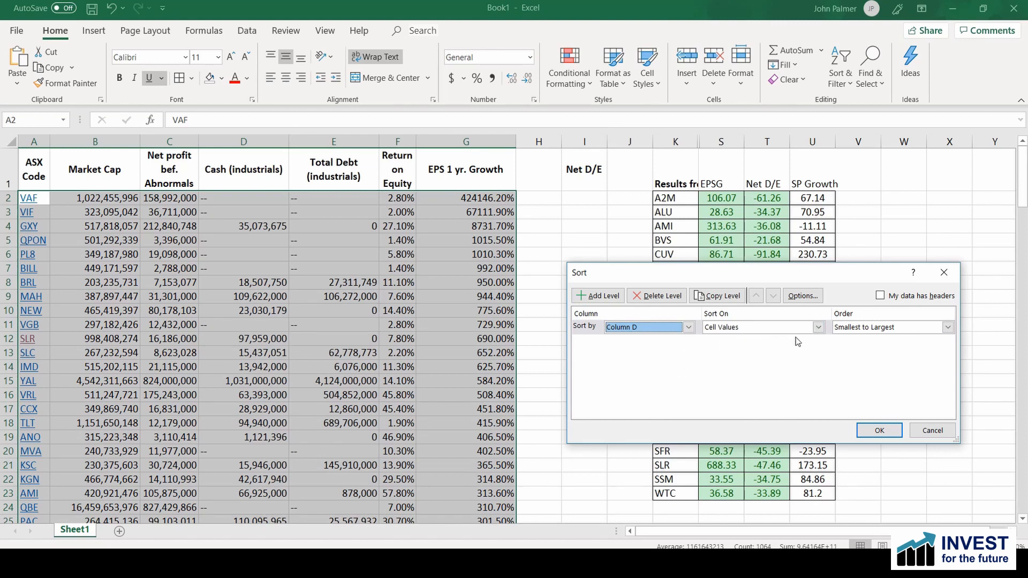
pyautogui.click(879, 431)
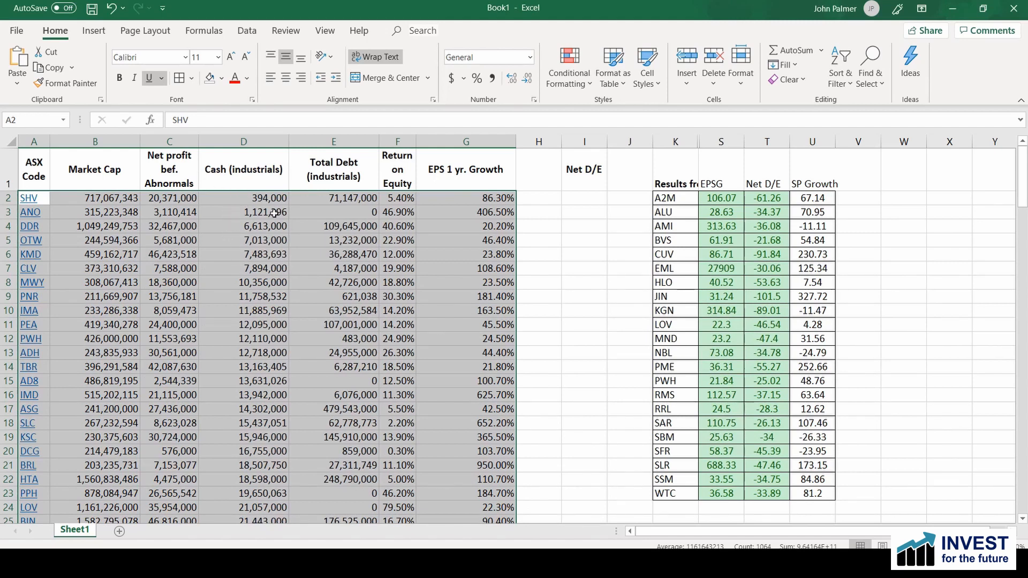
# Step: Remove the data of all companies without cash and debt figures, from row 113 to the end of the list
pyautogui.scroll(-12, 271, 391)
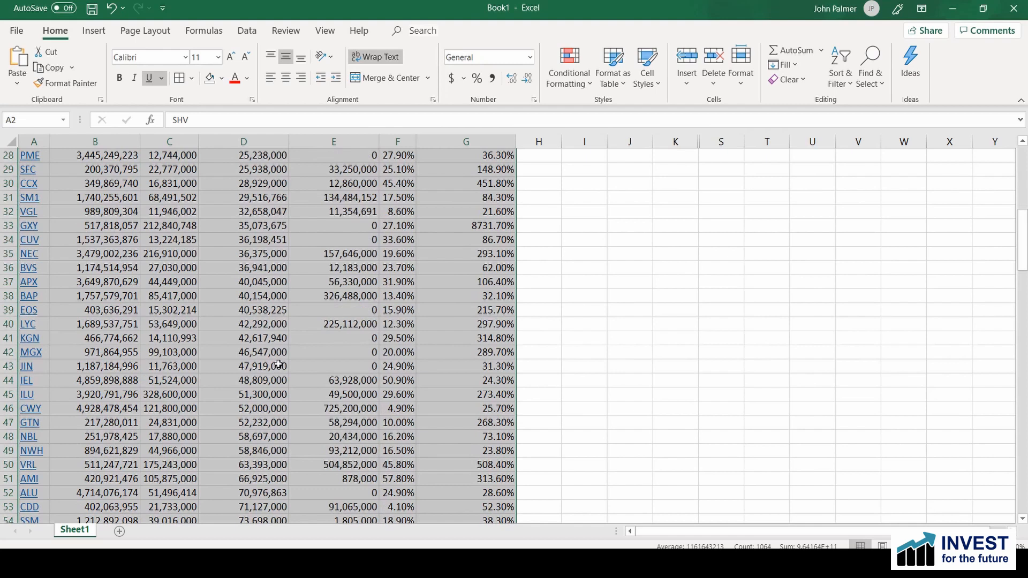
pyautogui.scroll(-20, 281, 399)
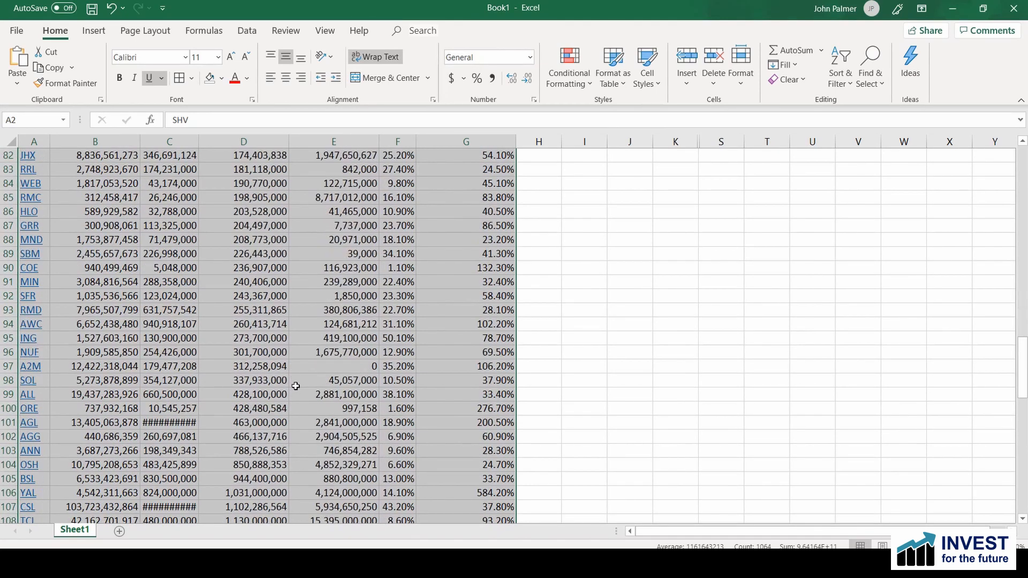
pyautogui.scroll(-8, 299, 399)
pyautogui.scroll(3, 308, 358)
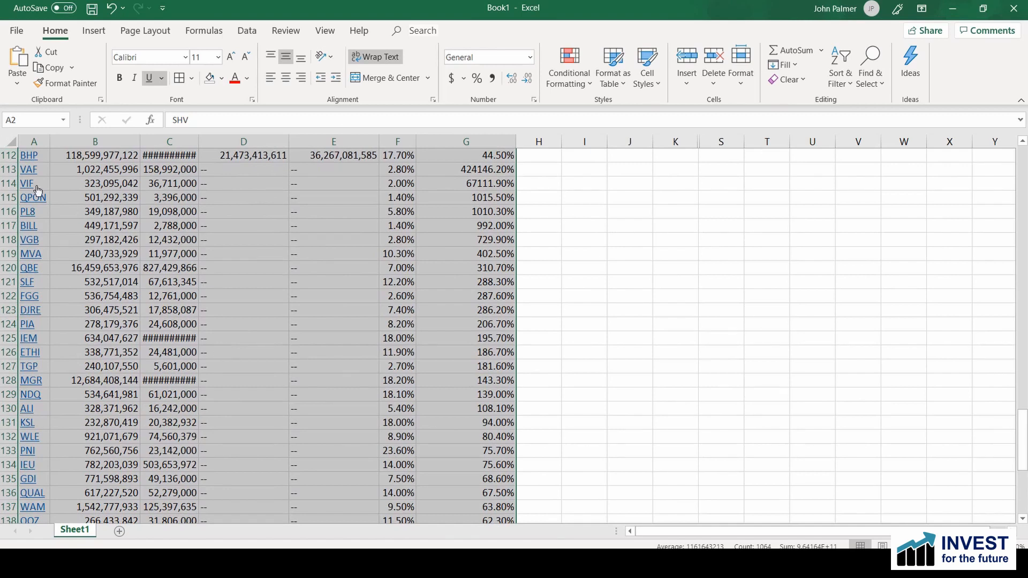
pyautogui.moveTo(5, 169); pyautogui.dragTo(55, 509)
pyautogui.press('Delete')
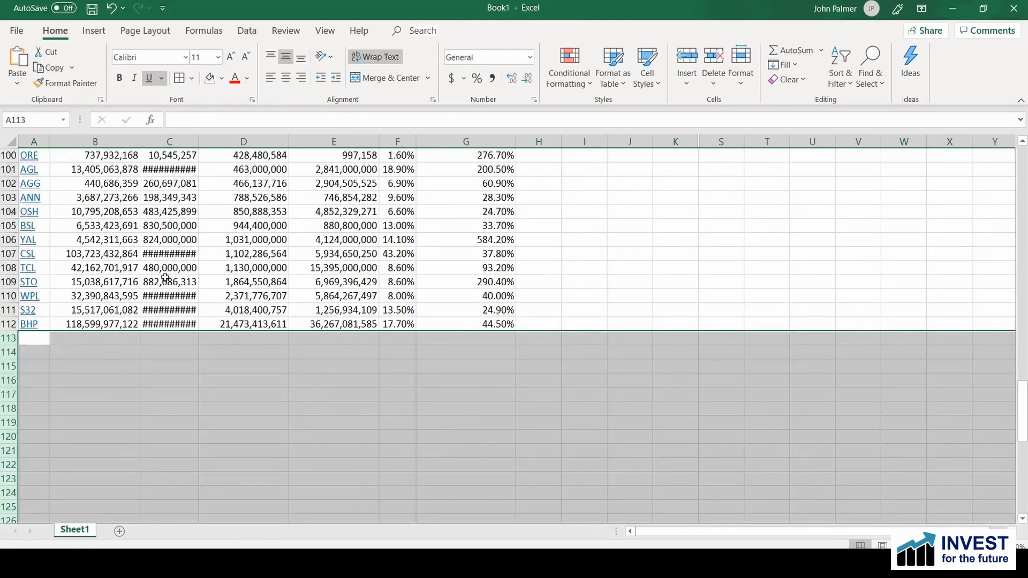
# Step: Auto-fit the width of column C so the largest net profit figures fit
pyautogui.moveTo(196, 139); pyautogui.dragTo(199, 140)
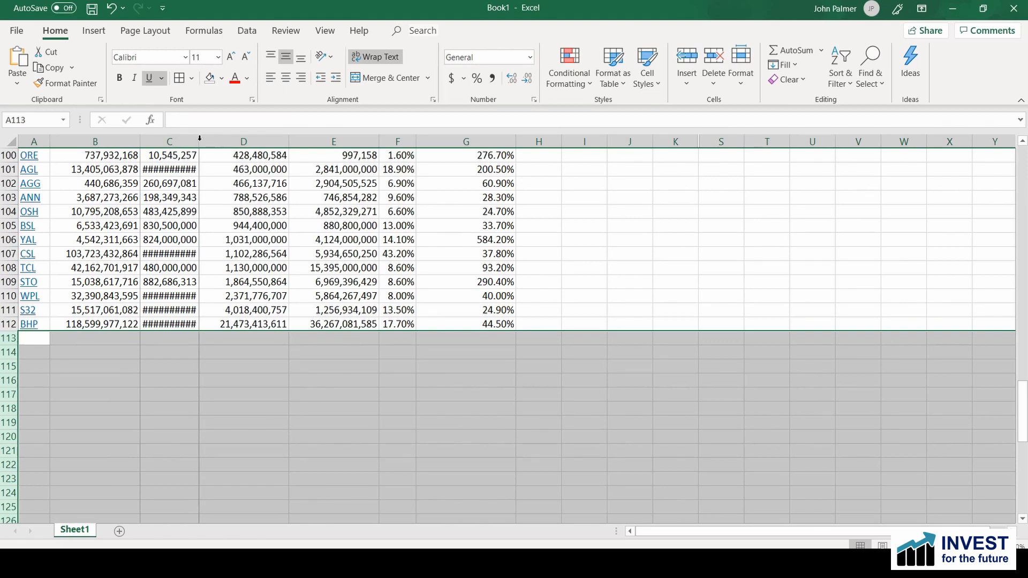
pyautogui.doubleClick(200, 138)
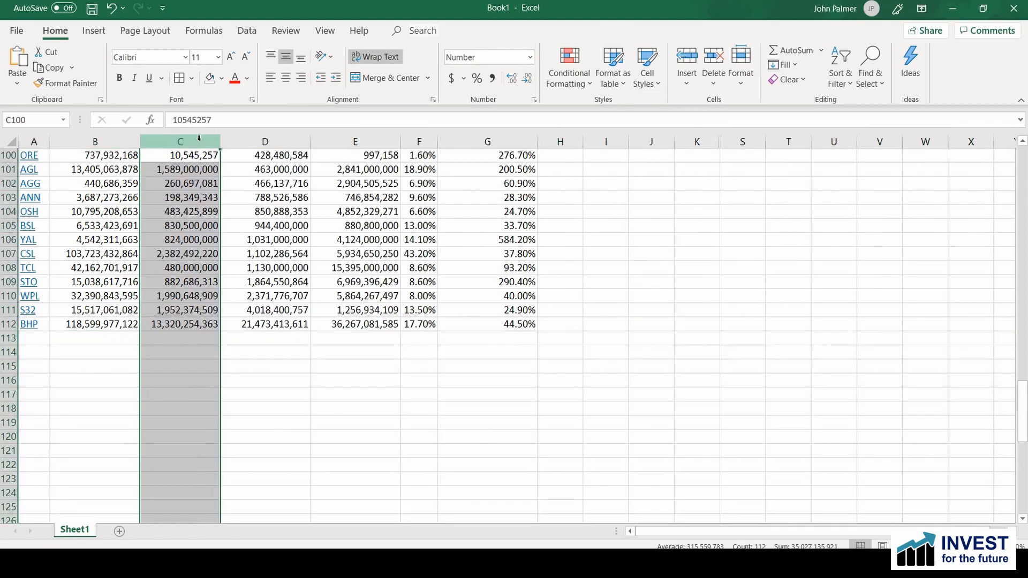
pyautogui.click(257, 364)
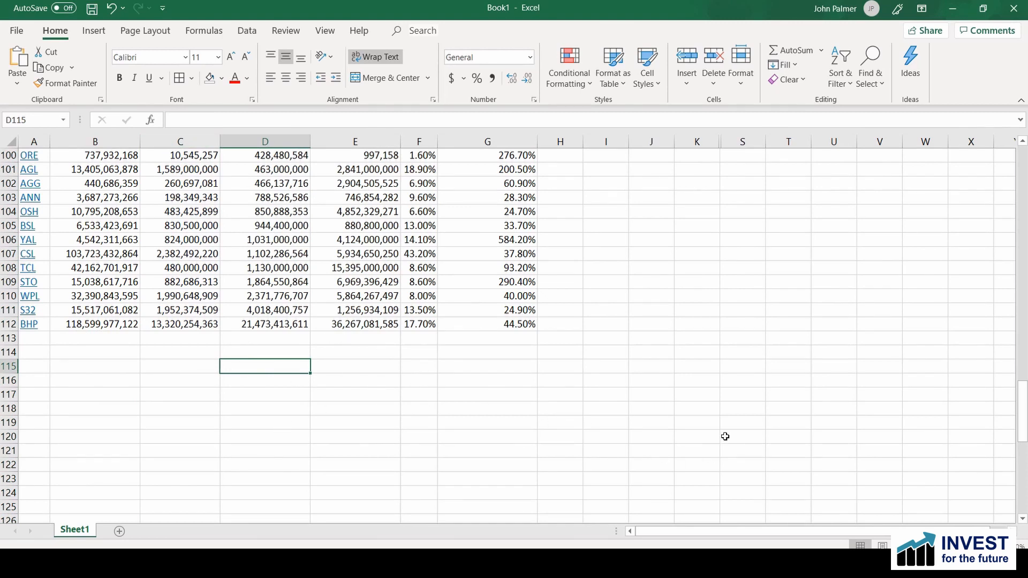
# Step: Centre the contents of all cells in the sheet horizontally
pyautogui.scroll(1, 692, 245)
pyautogui.scroll(15, 938, 459)
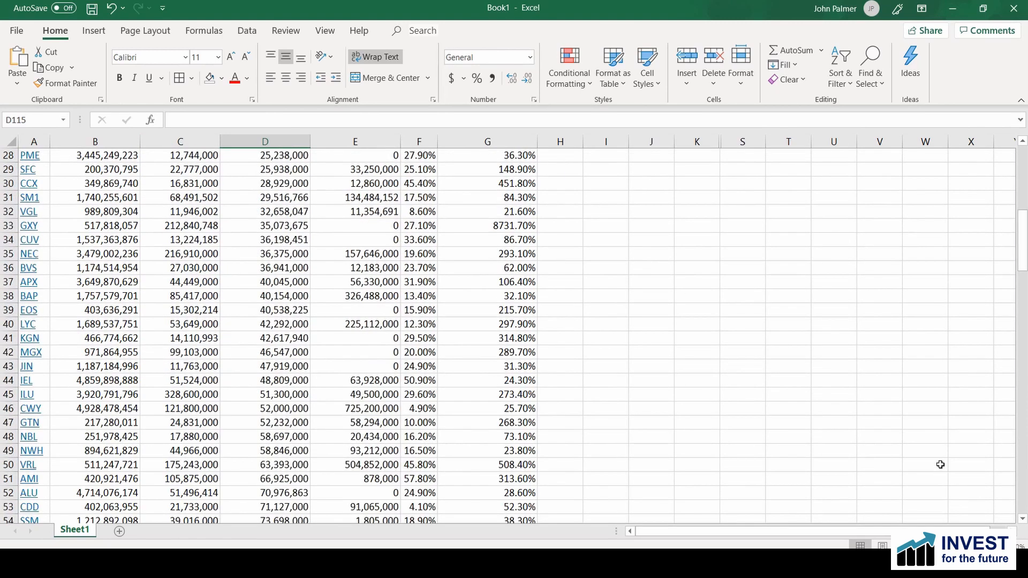
pyautogui.scroll(15, 459, 222)
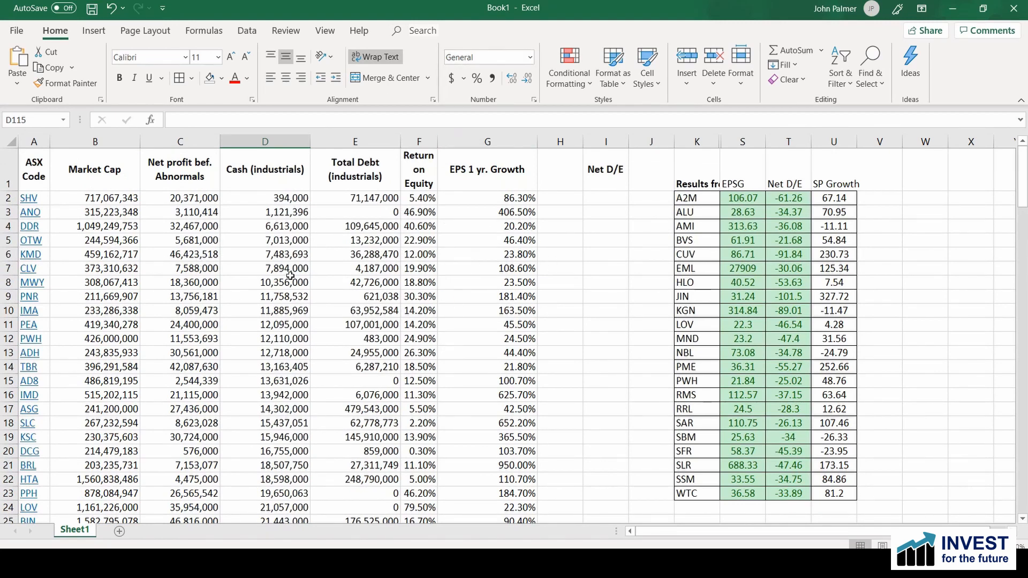
pyautogui.click(9, 144)
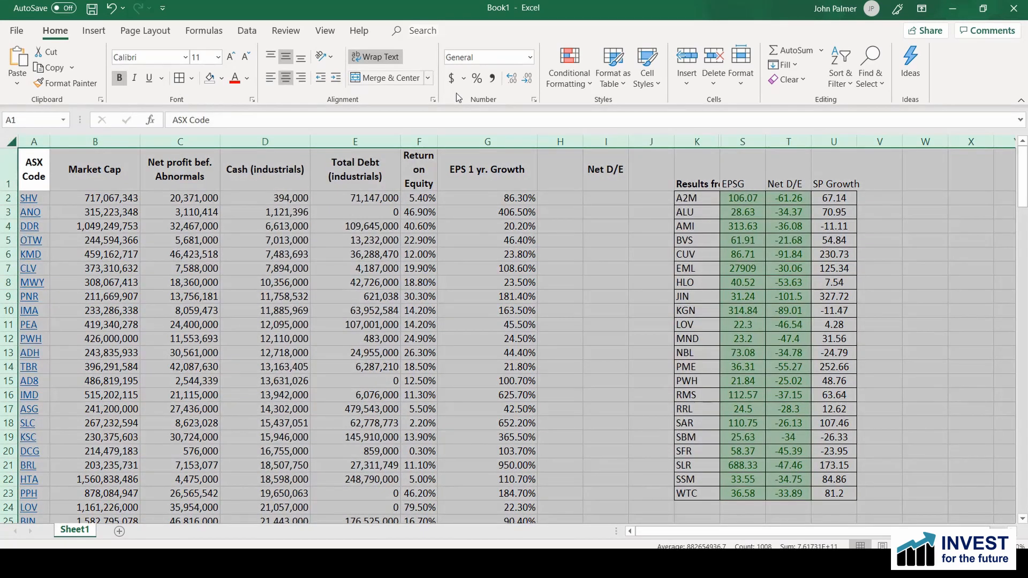
pyautogui.click(288, 82)
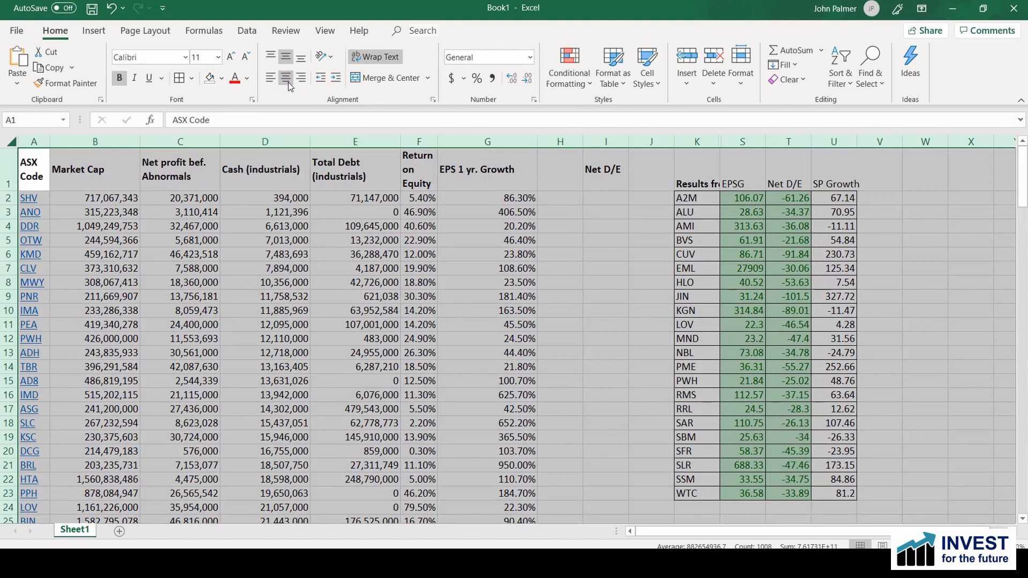
pyautogui.click(288, 81)
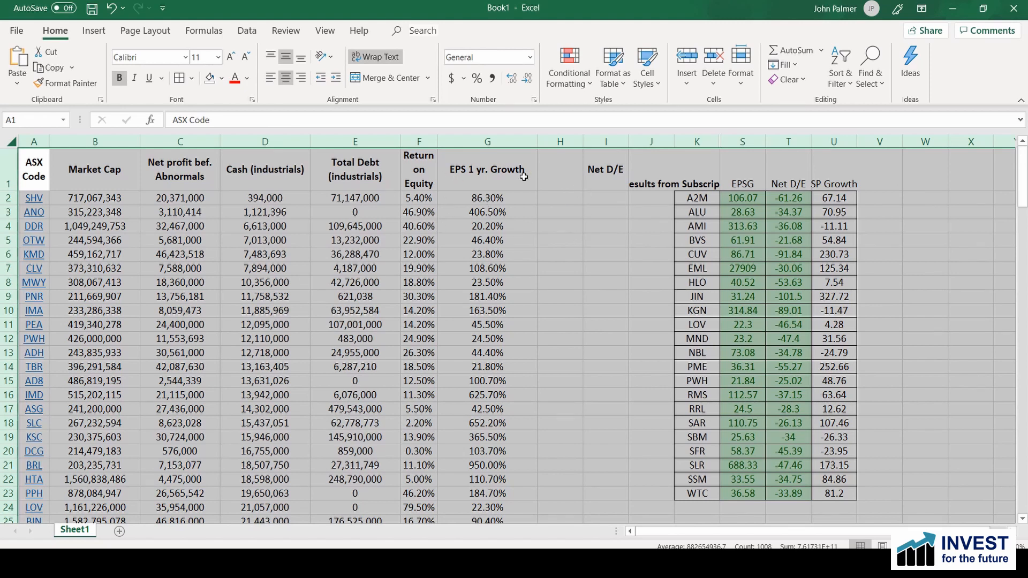
# Step: Enter the heading "Equity" in cell H1, beside EPS 1 yr. Growth
pyautogui.click(555, 172)
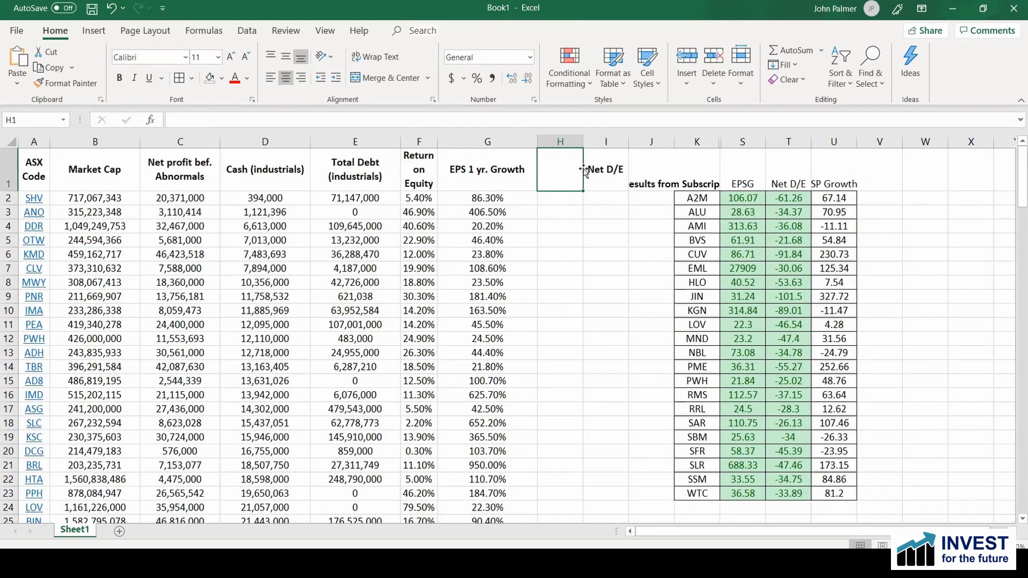
pyautogui.write('Eq')
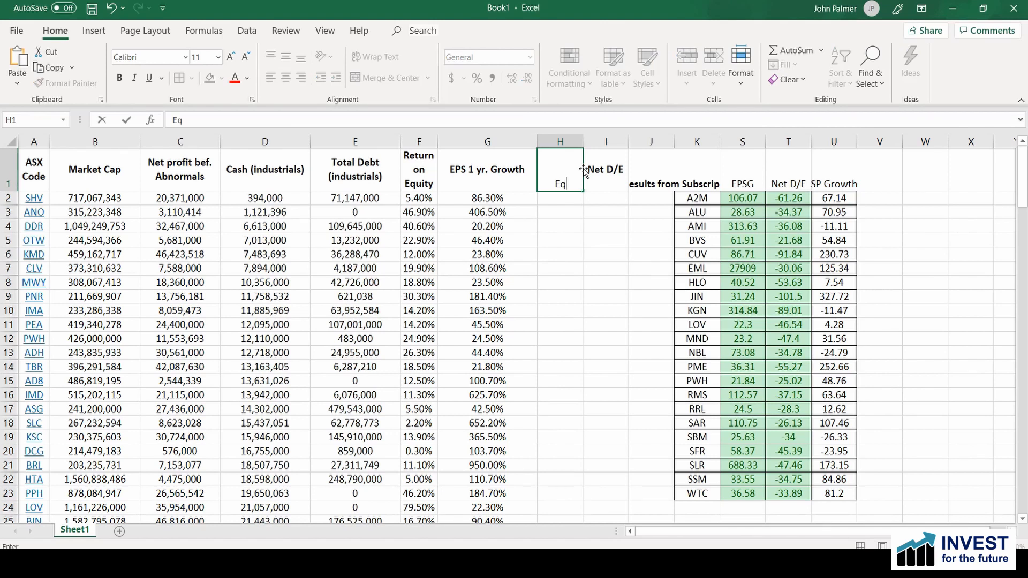
pyautogui.write('uity')
pyautogui.press('Return')
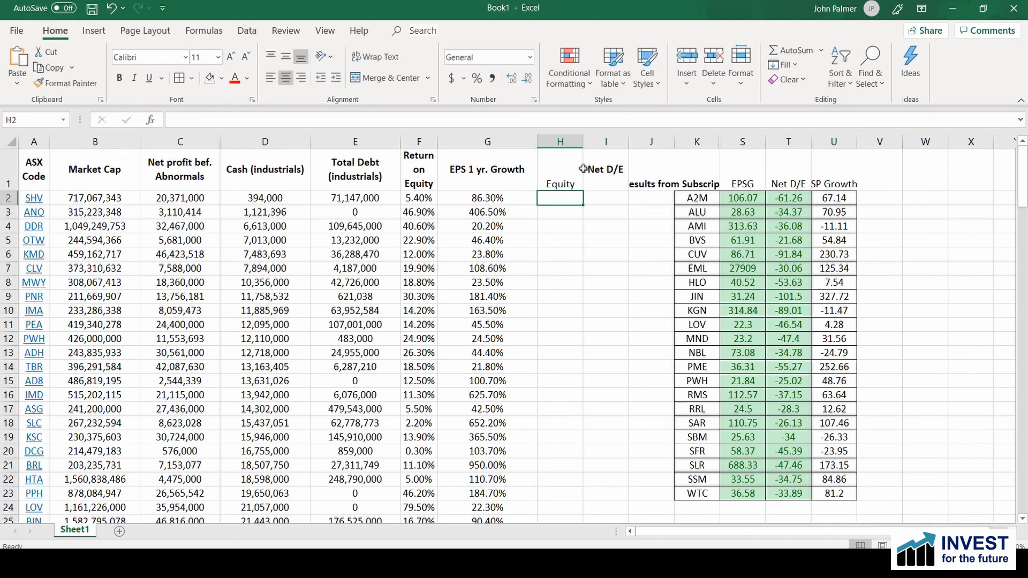
# Step: Make the Equity heading in H1 bold and calculate the first company's equity in H2 with the formula =C2/F2
pyautogui.click(560, 183)
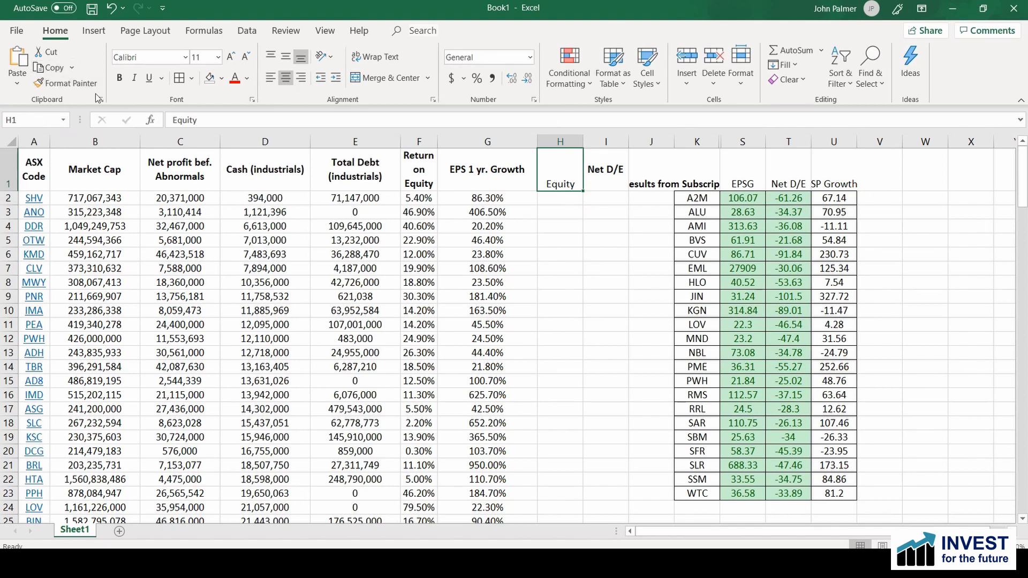
pyautogui.click(119, 78)
pyautogui.click(556, 199)
pyautogui.write('=')
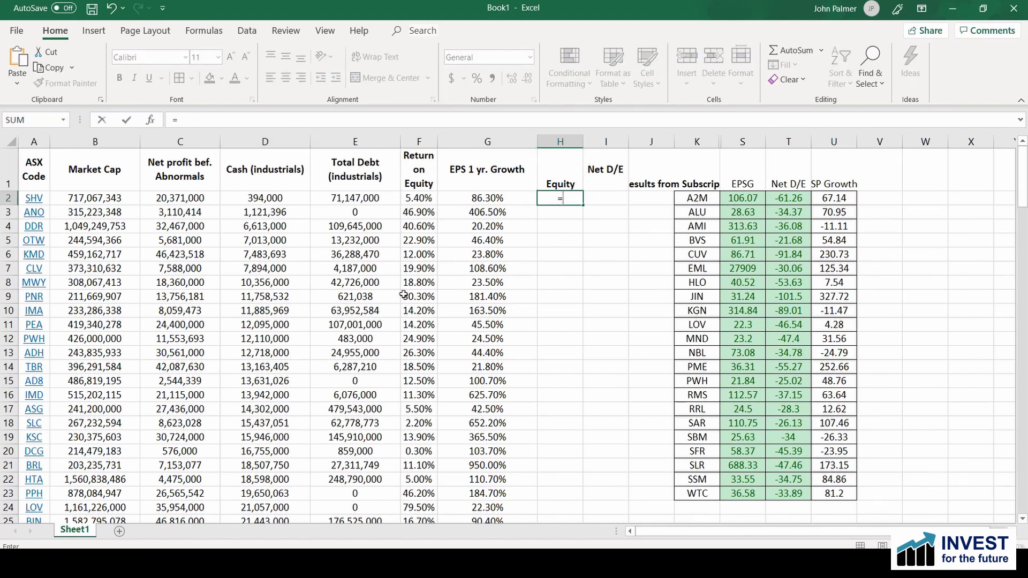
pyautogui.click(170, 199)
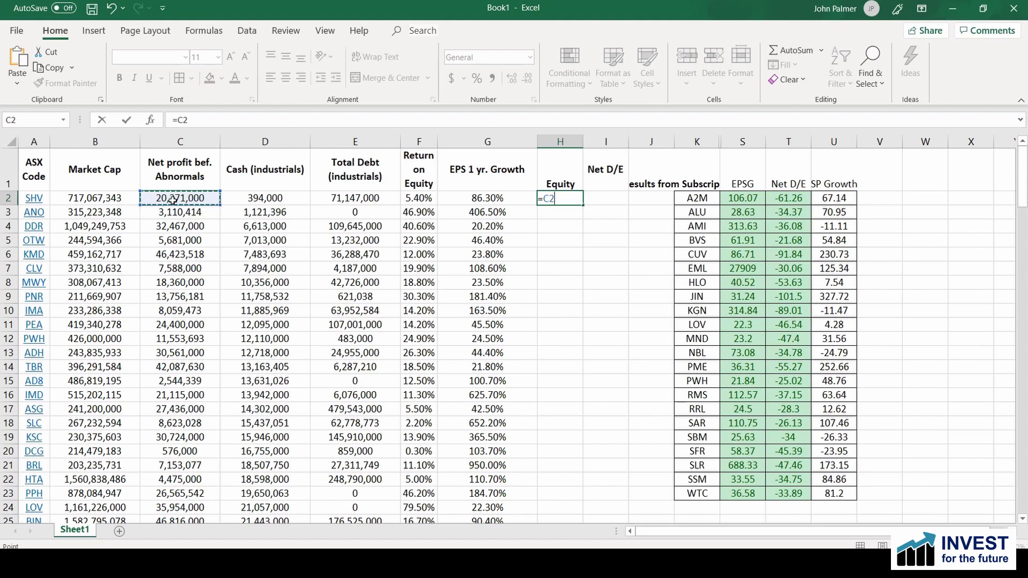
pyautogui.write('/')
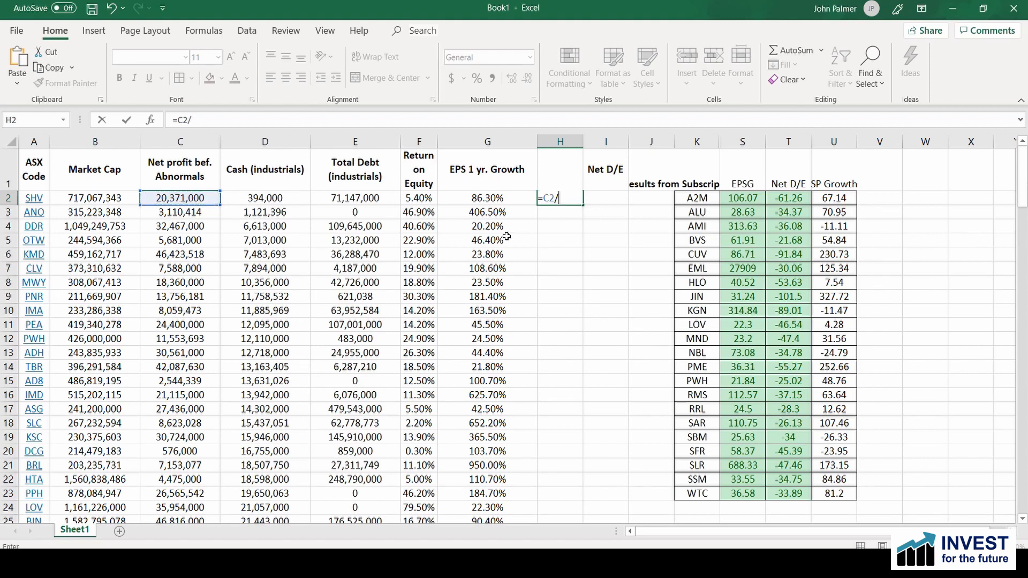
pyautogui.click(416, 199)
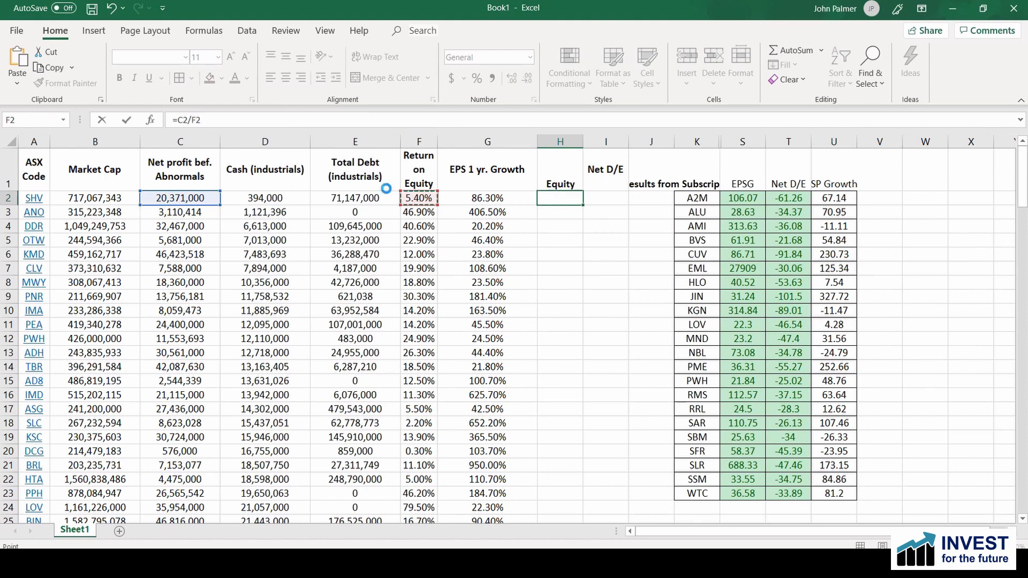
pyautogui.press('Return')
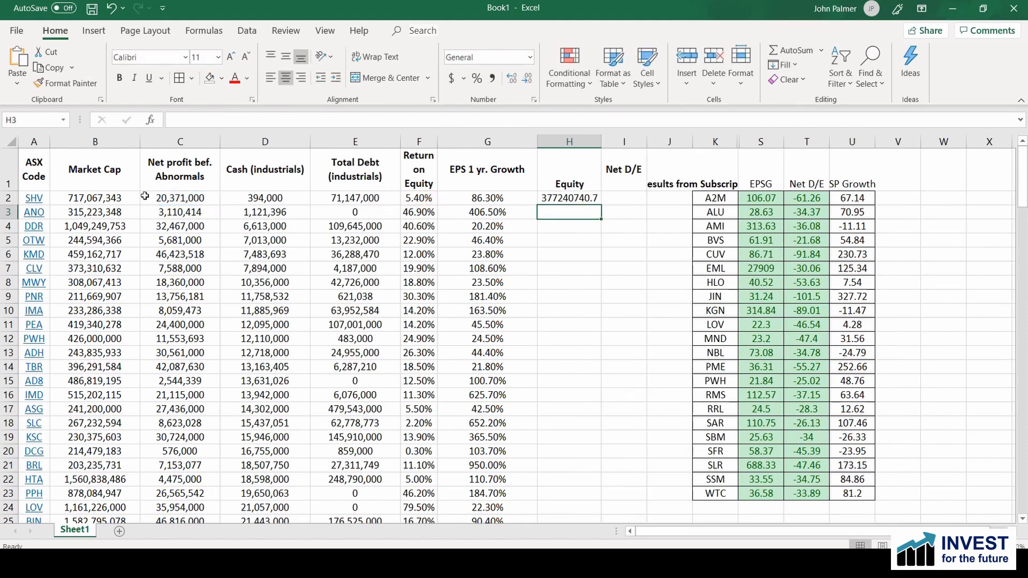
# Step: Fill the equity formula from H2 down to row 112, covering every company in the list
pyautogui.click(563, 199)
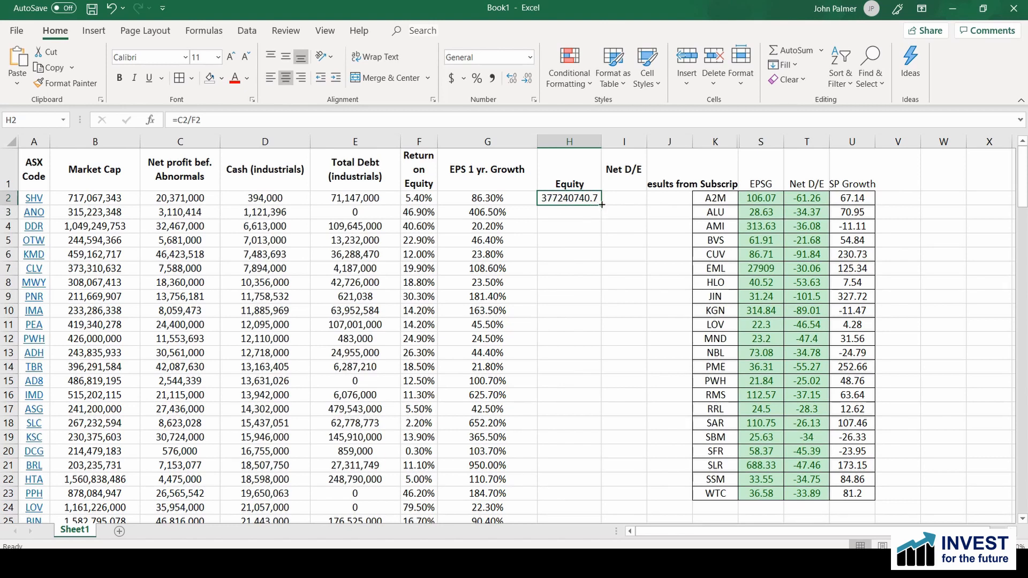
pyautogui.moveTo(602, 205)
pyautogui.mouseDown()
pyautogui.moveTo(610, 535)
pyautogui.moveTo(602, 386)
pyautogui.mouseUp()
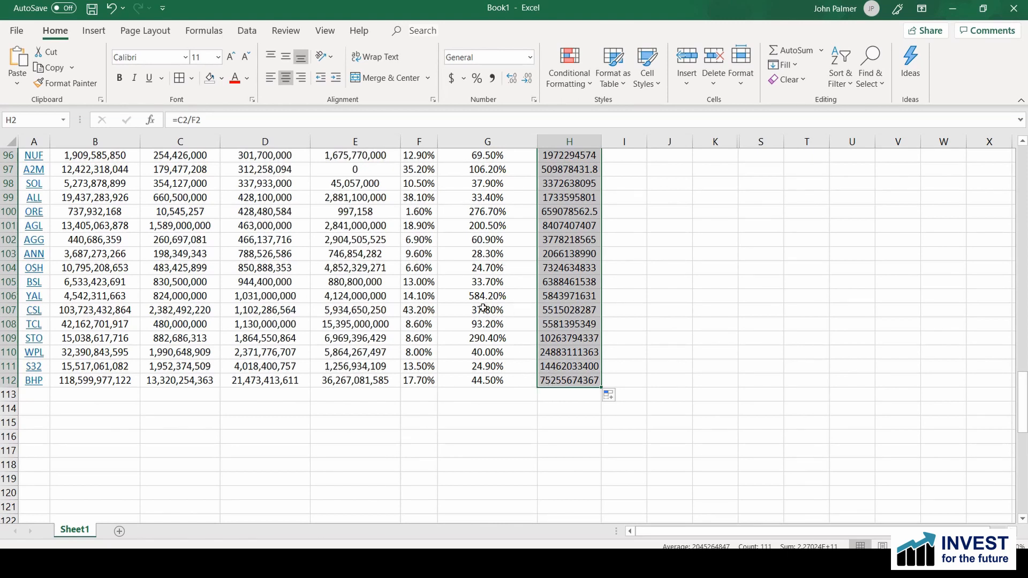
pyautogui.scroll(5, 444, 303)
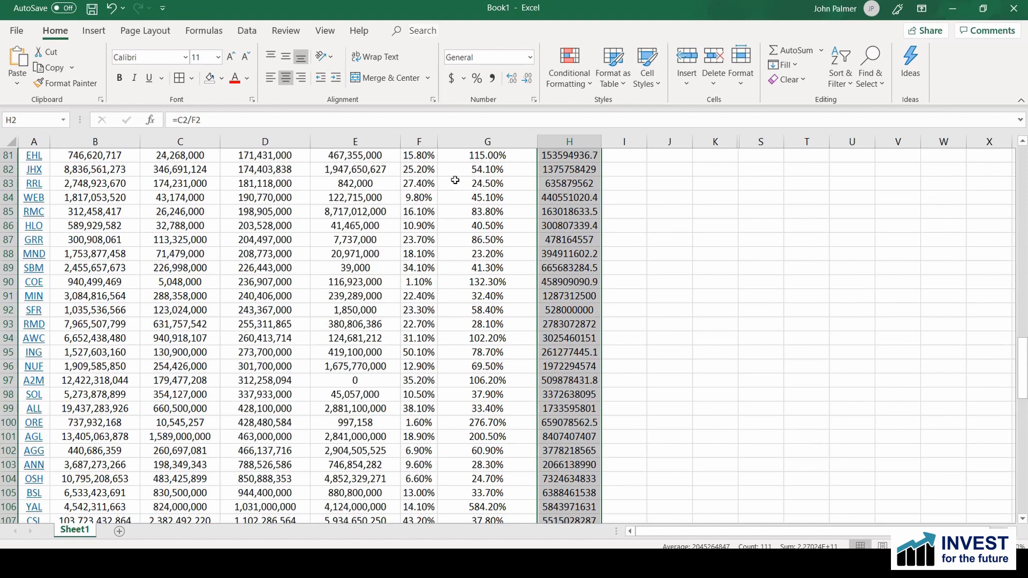
pyautogui.scroll(20, 828, 326)
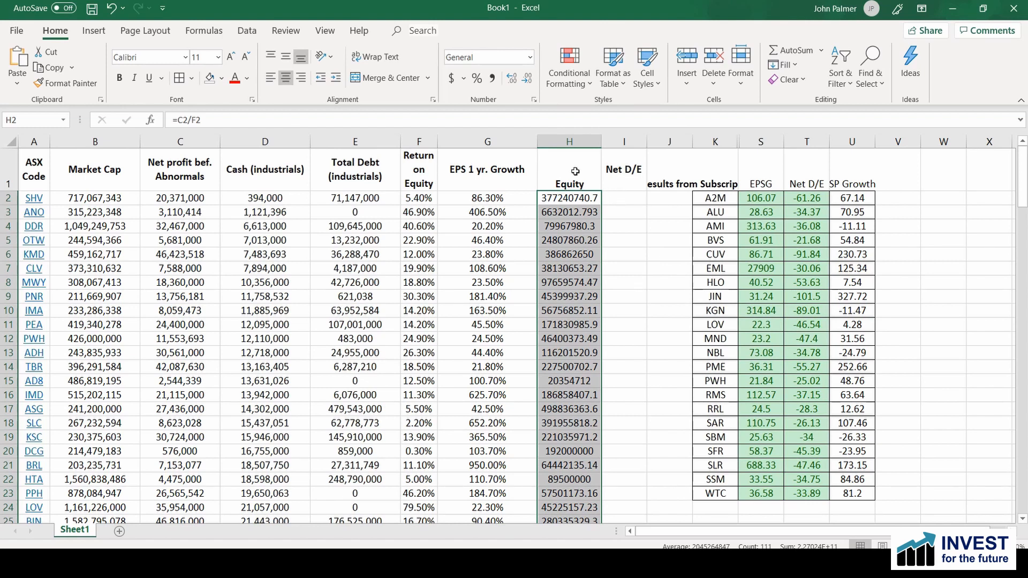
# Step: Calculate net debt to equity in I2 with =(E2-D2)/H2 and fill the formula down to row 112
pyautogui.click(624, 198)
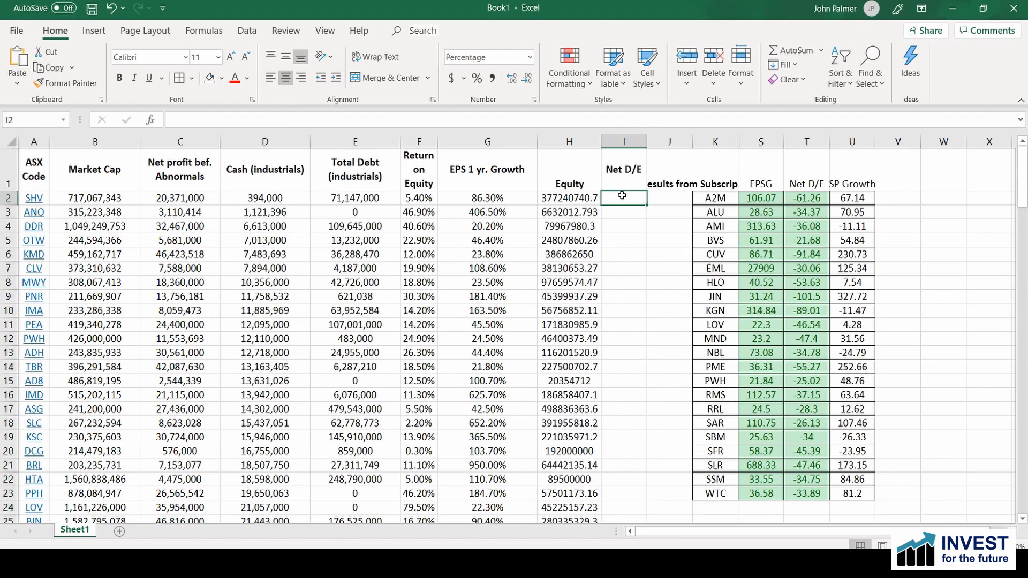
pyautogui.write('=')
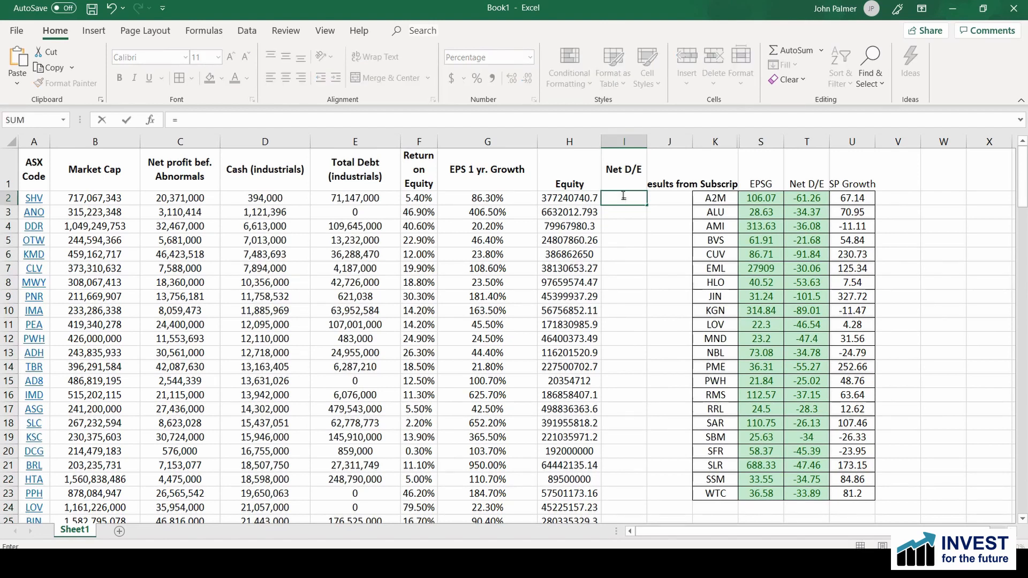
pyautogui.write('(')
pyautogui.click(362, 197)
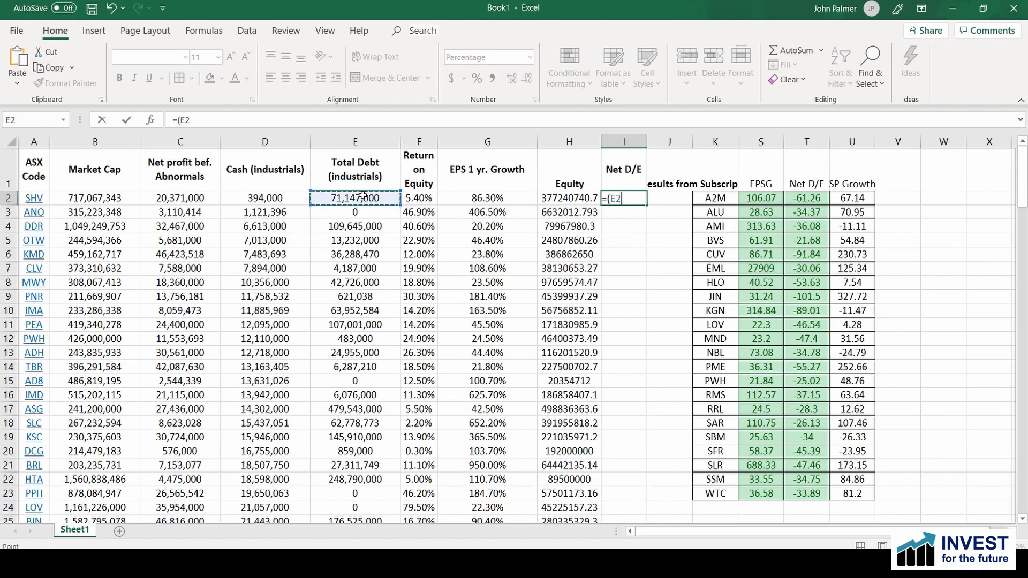
pyautogui.write('-')
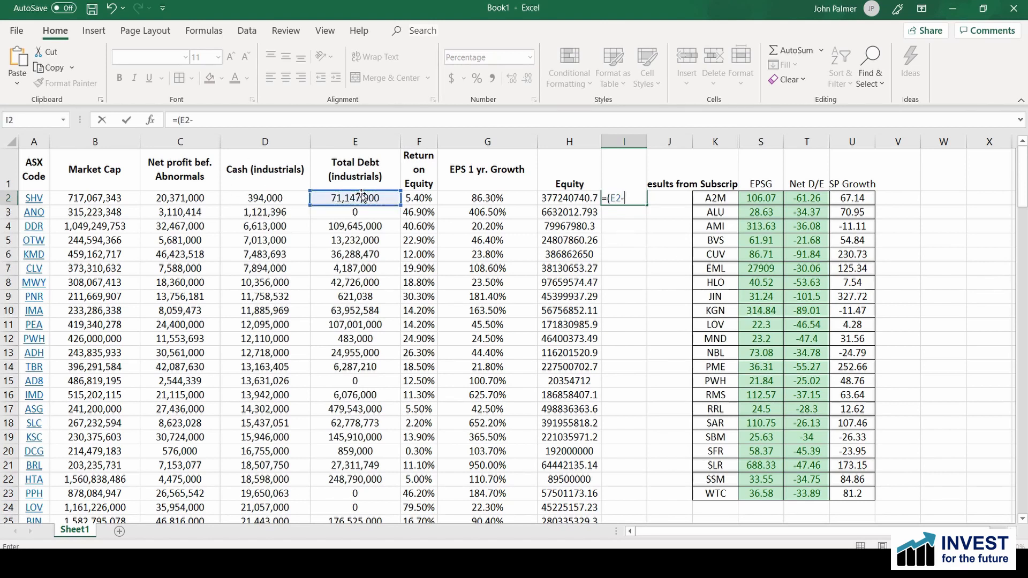
pyautogui.click(259, 197)
pyautogui.write(')/')
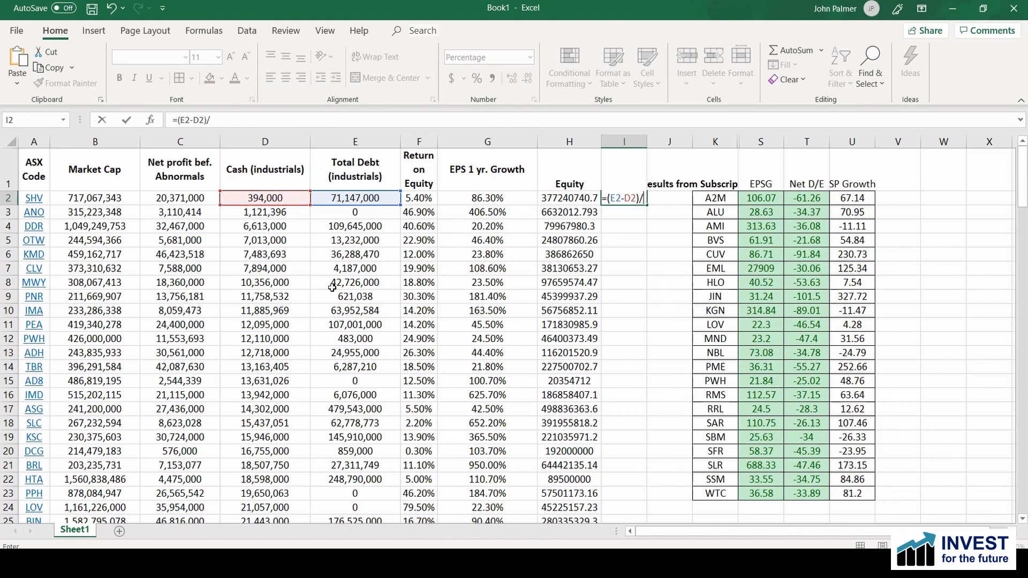
pyautogui.click(555, 199)
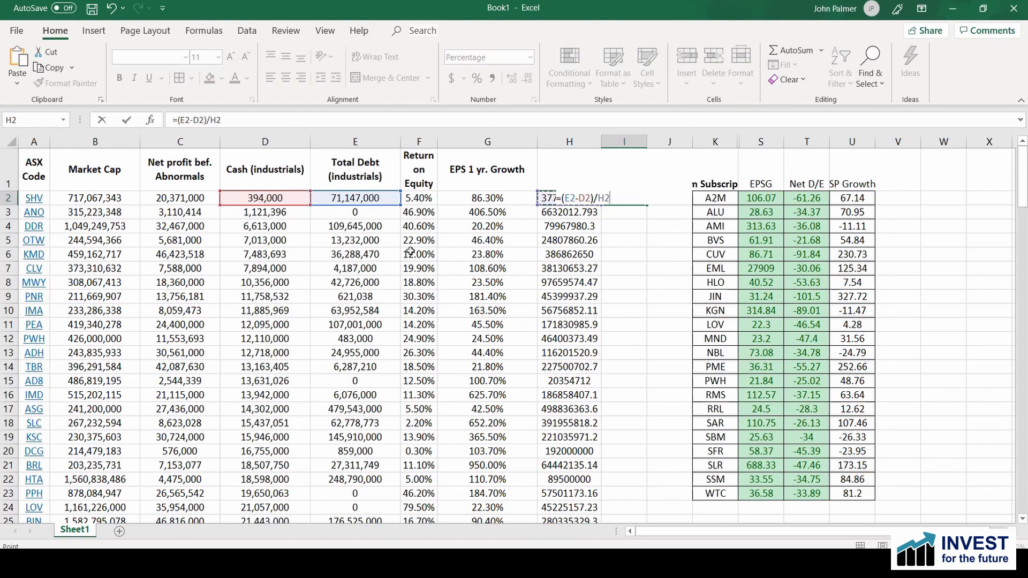
pyautogui.press('Return')
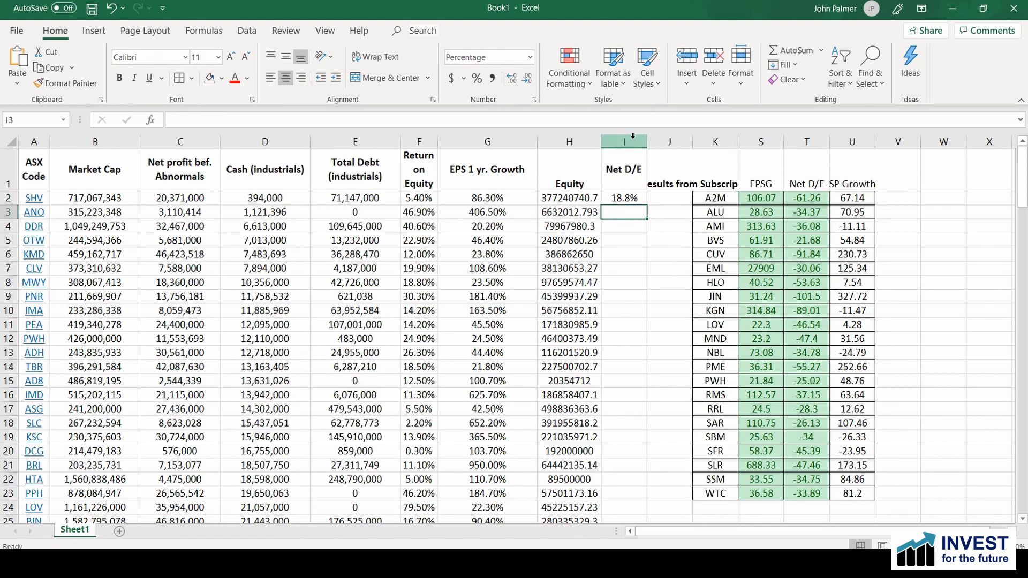
pyautogui.click(627, 199)
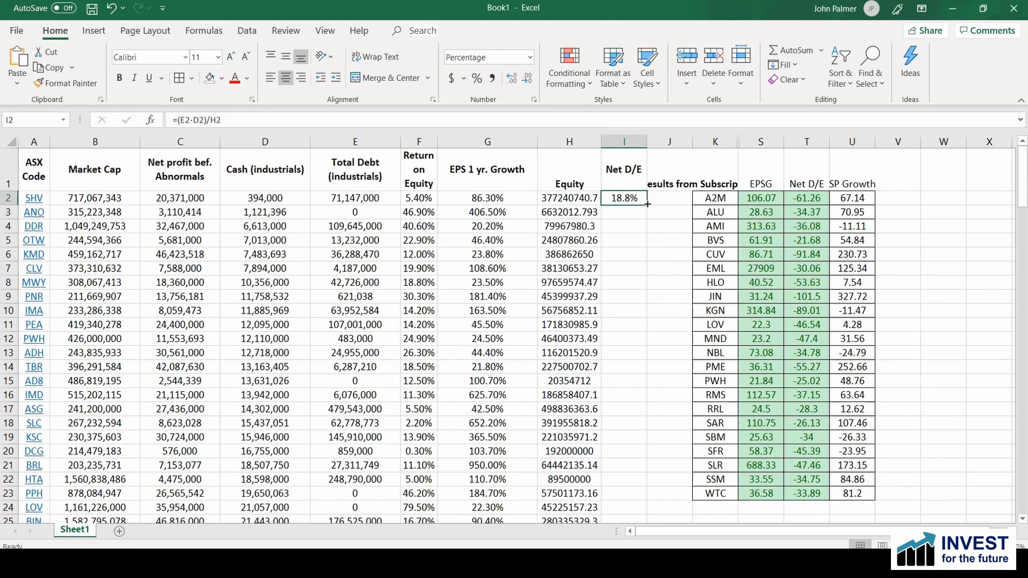
pyautogui.moveTo(647, 205); pyautogui.dragTo(654, 297)
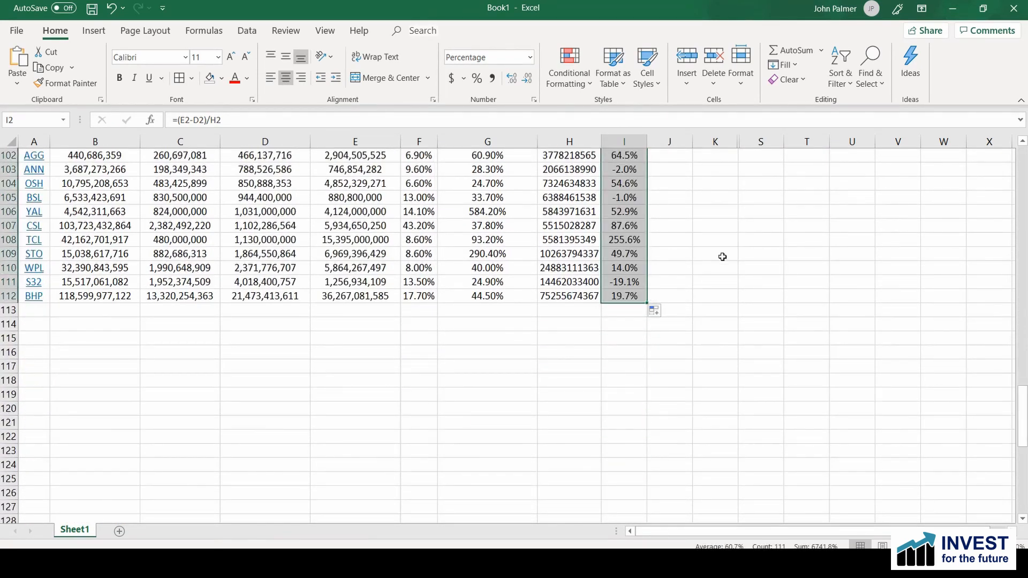
# Step: Sort the company data in A2:I112 by the cell values of column I, from smallest to largest
pyautogui.scroll(4, 730, 289)
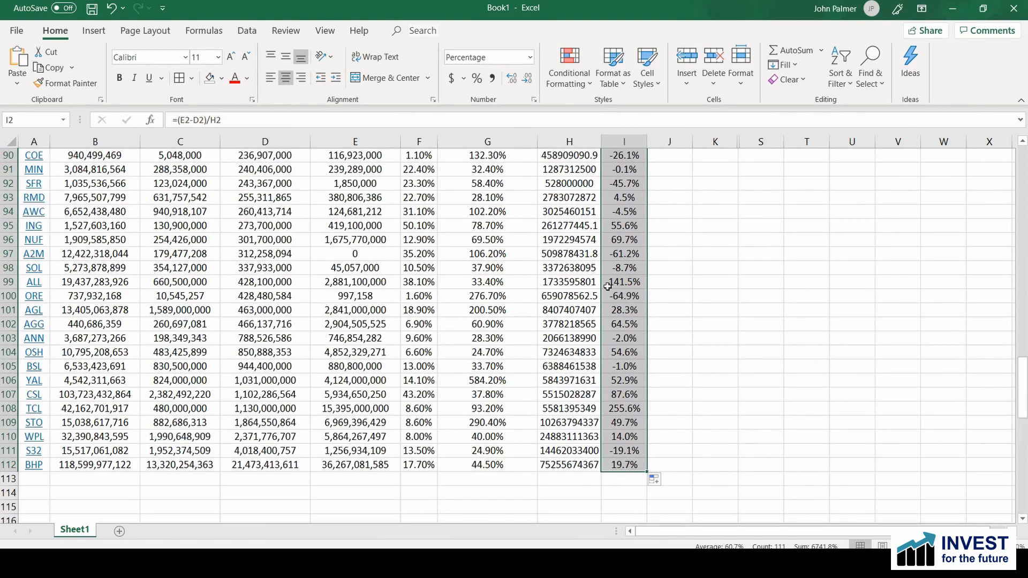
pyautogui.scroll(10, 815, 326)
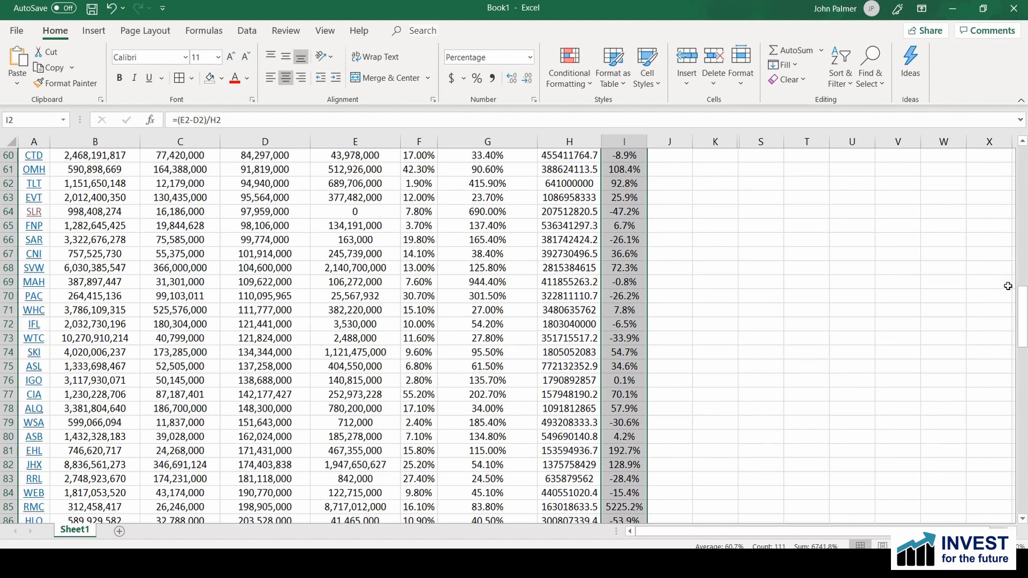
pyautogui.moveTo(1022, 300); pyautogui.dragTo(1026, 219)
pyautogui.moveTo(1026, 160); pyautogui.dragTo(1024, 149)
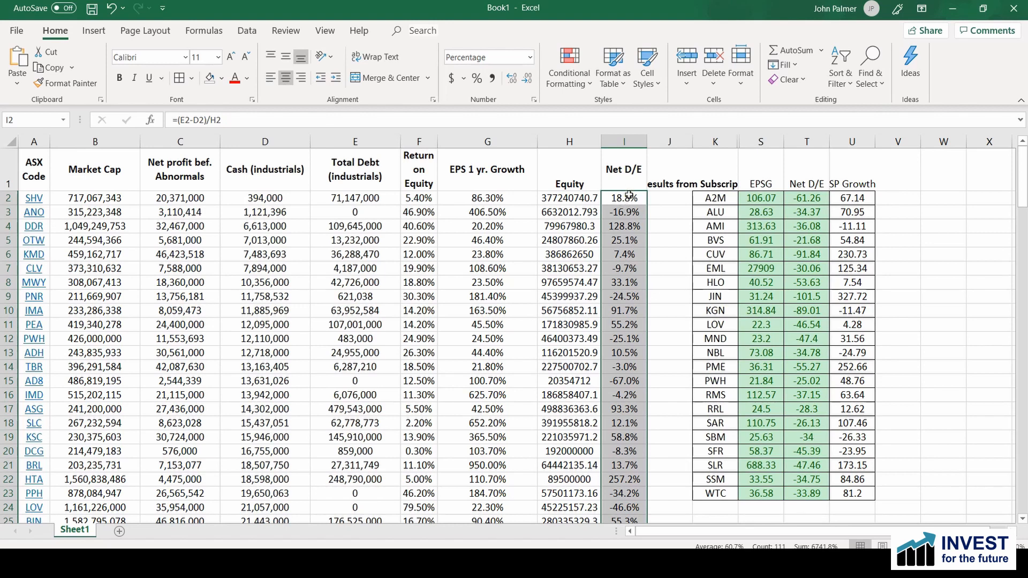
pyautogui.moveTo(34, 199); pyautogui.dragTo(623, 517)
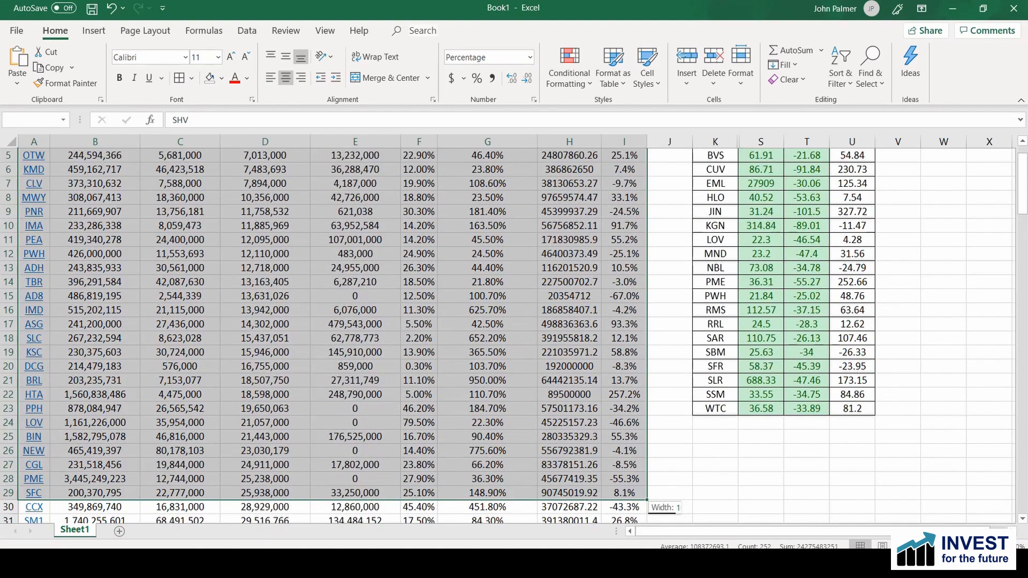
pyautogui.rightClick(404, 304)
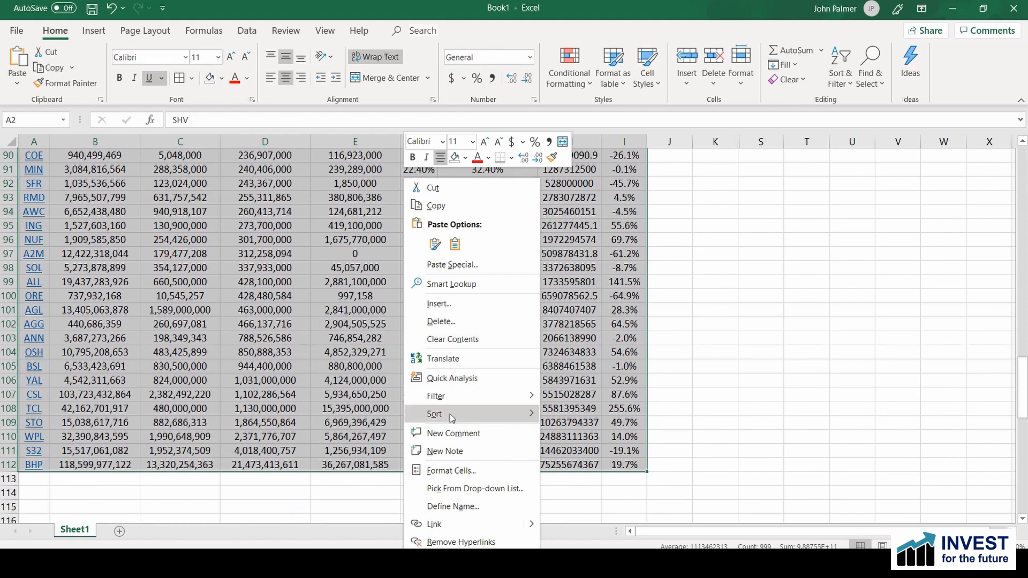
pyautogui.moveTo(450, 416)
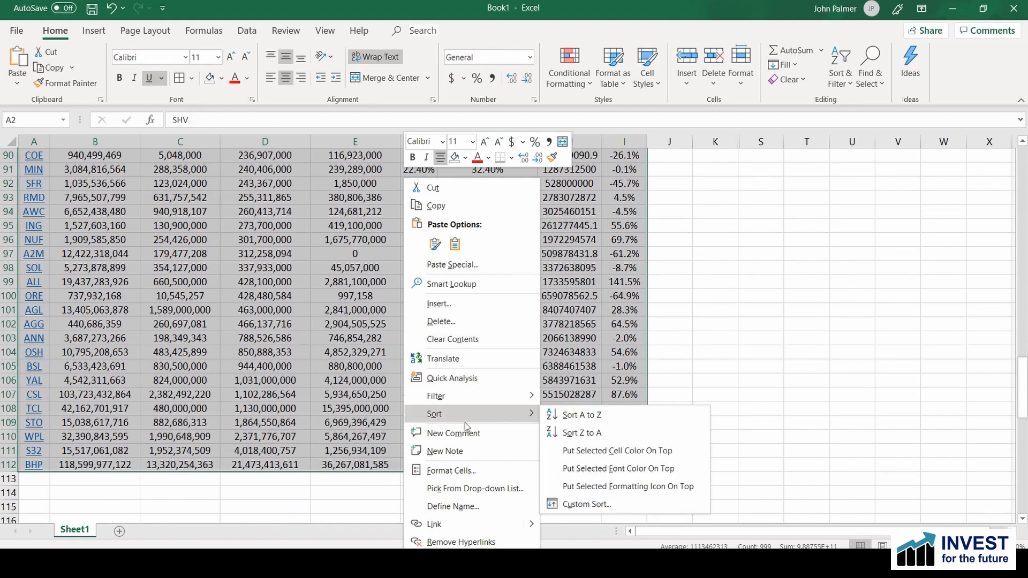
pyautogui.click(586, 504)
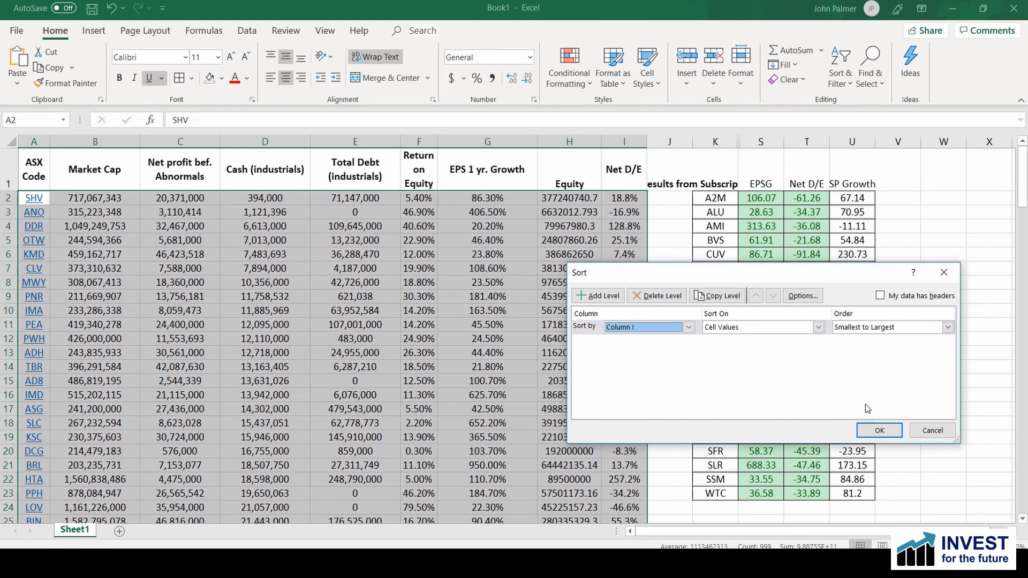
pyautogui.click(881, 433)
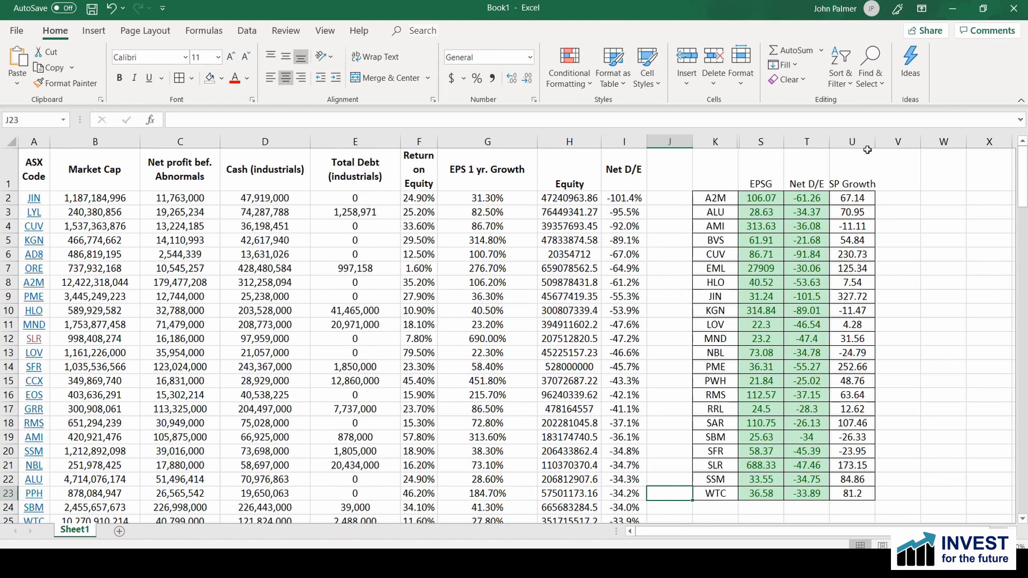
# Step: Auto-fit the SP Growth column and calculate its average over U2:U23 in cell W23
pyautogui.doubleClick(878, 140)
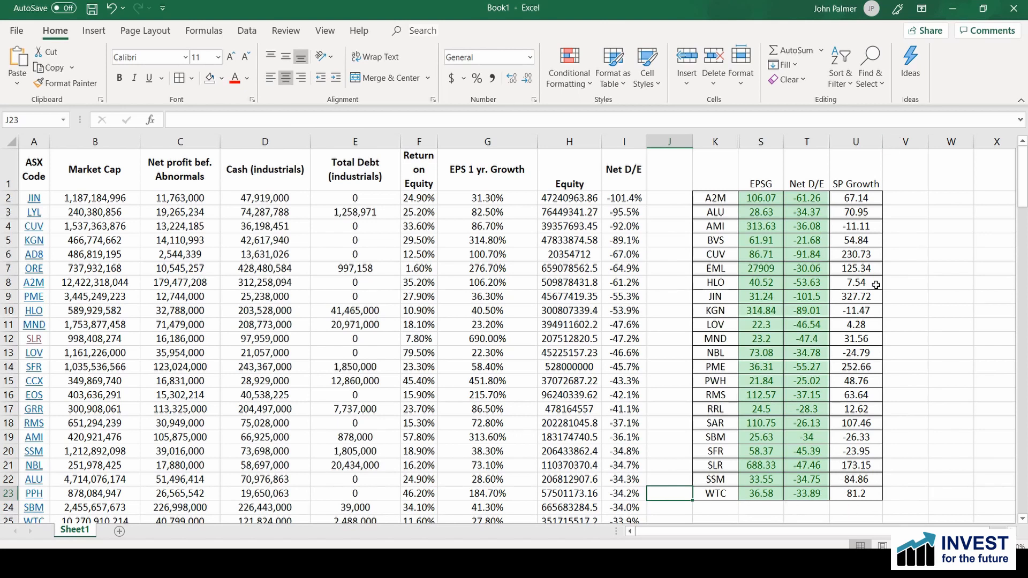
pyautogui.click(947, 491)
pyautogui.write('=a')
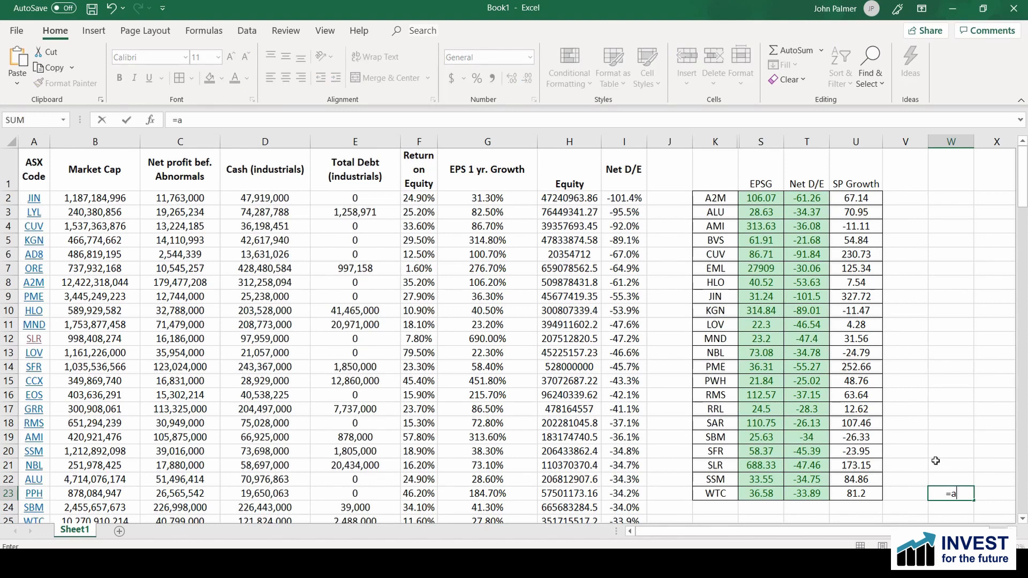
pyautogui.write('verage(')
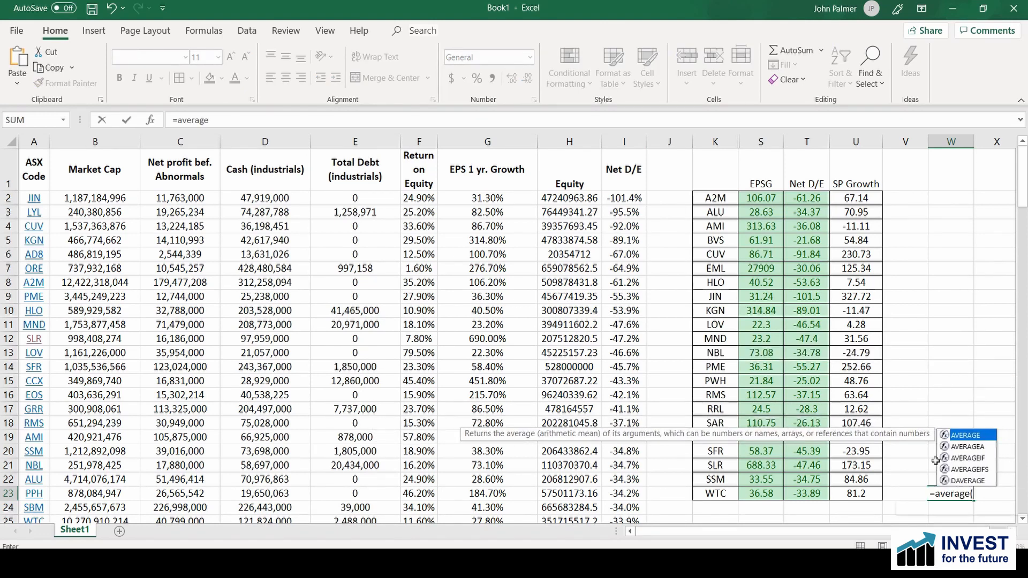
pyautogui.moveTo(857, 204); pyautogui.dragTo(856, 493)
pyautogui.press('Return')
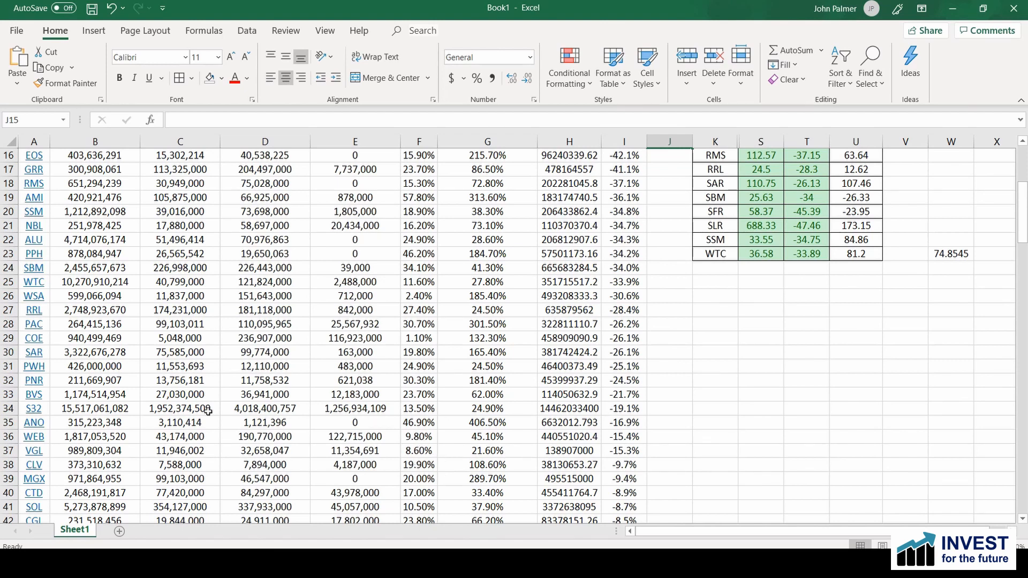
# Step: Clear the contents of all rows from row 34 to the end of the list
pyautogui.moveTo(6, 408); pyautogui.dragTo(11, 518)
pyautogui.press('Delete')
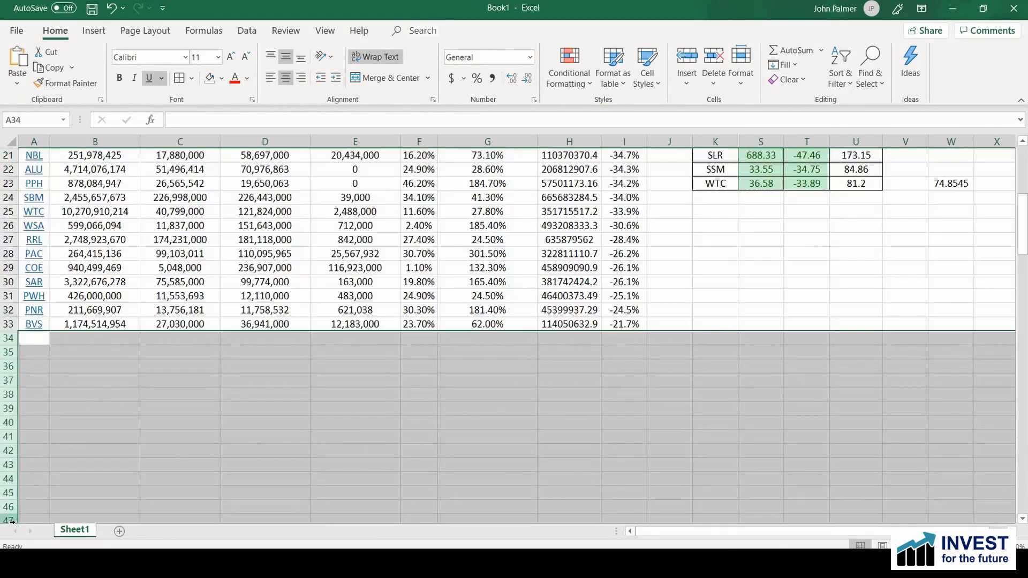
pyautogui.click(818, 323)
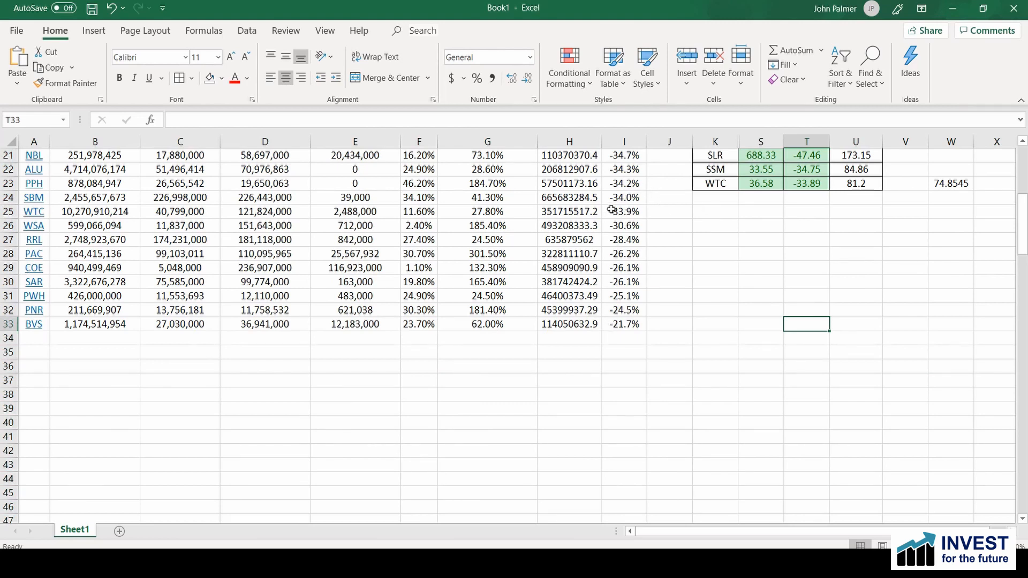
# Step: Highlight the duplicate ASX codes shared by columns K and A with Light Red Fill with Dark Red Text
pyautogui.scroll(7, 746, 154)
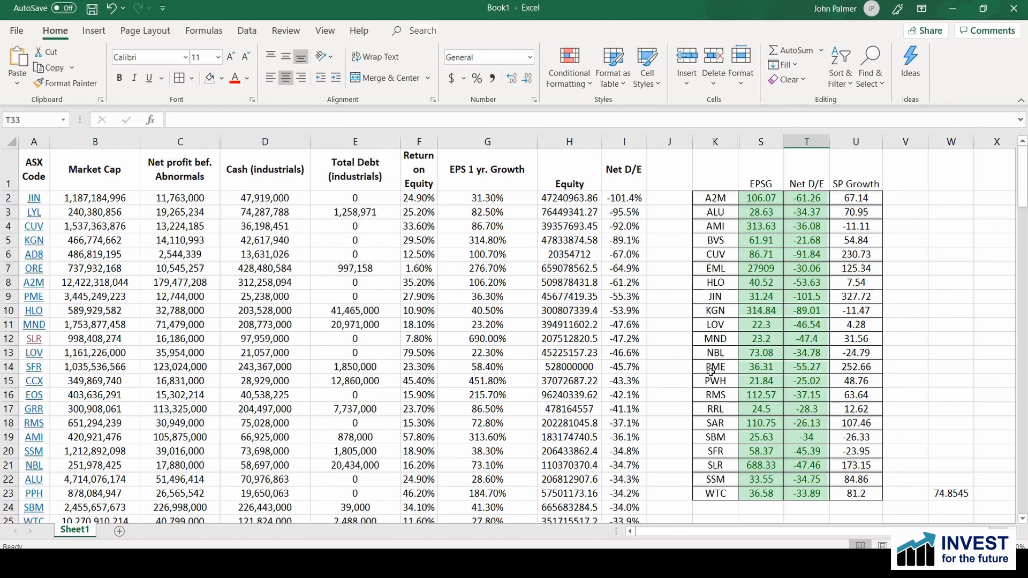
pyautogui.click(718, 139)
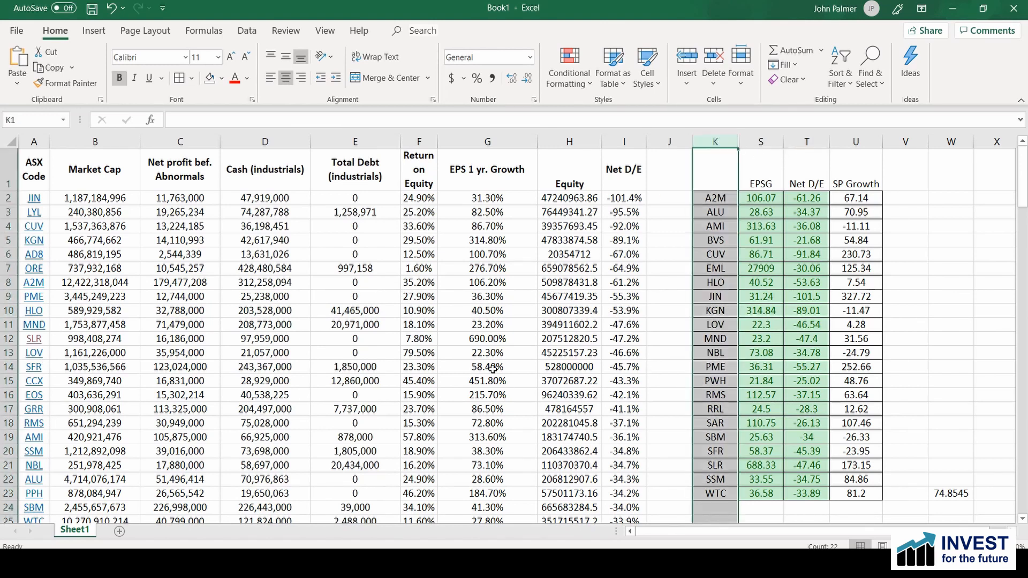
pyautogui.keyDown('ctrl'); pyautogui.click(42, 140); pyautogui.keyUp('ctrl')
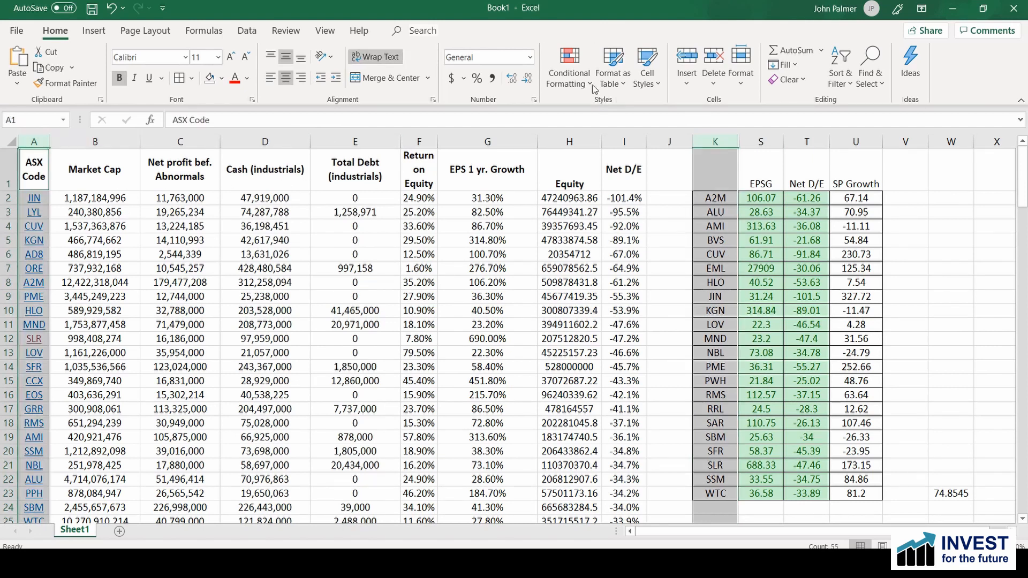
pyautogui.click(573, 82)
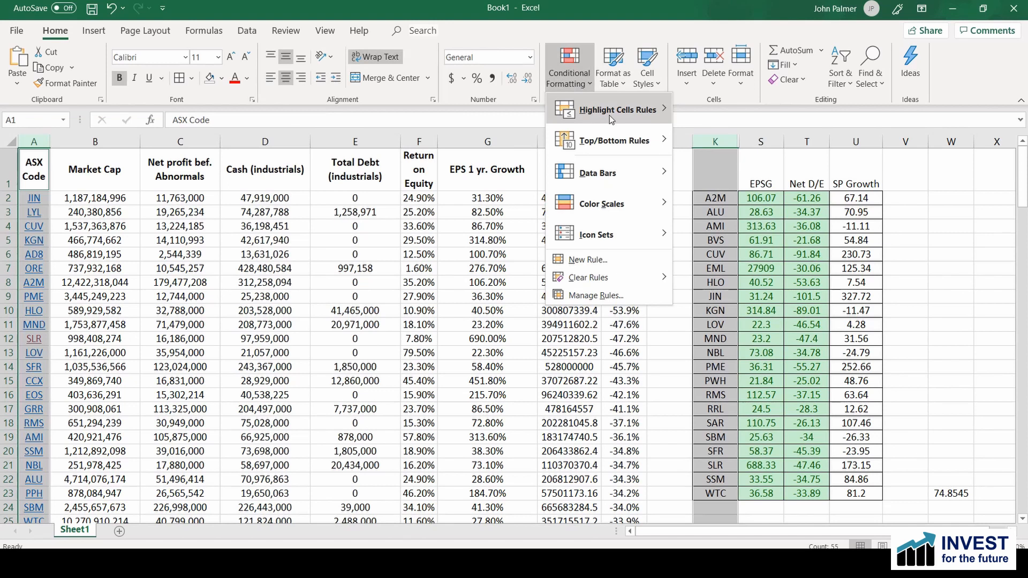
pyautogui.moveTo(610, 112)
pyautogui.click(740, 296)
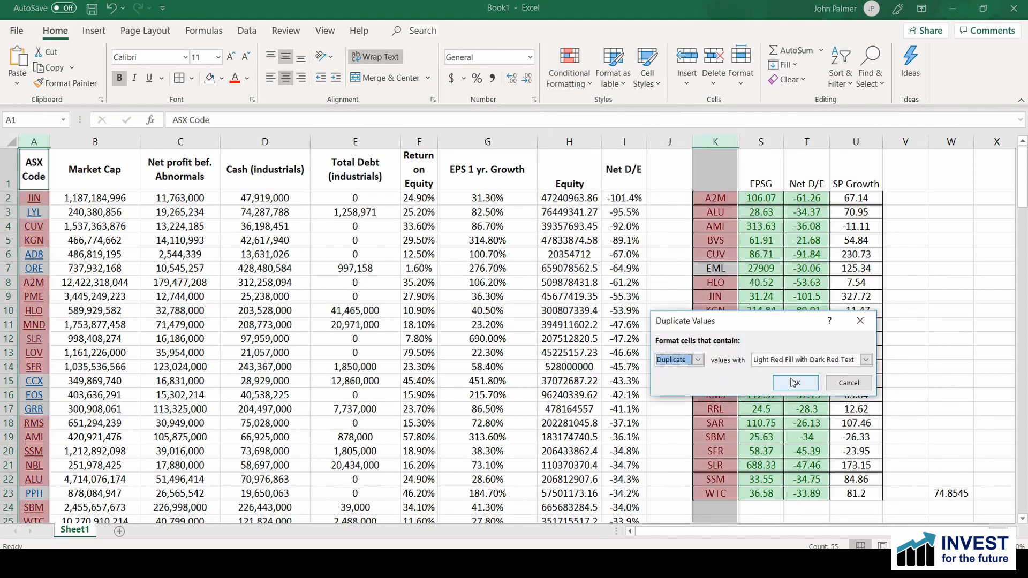
pyautogui.click(794, 384)
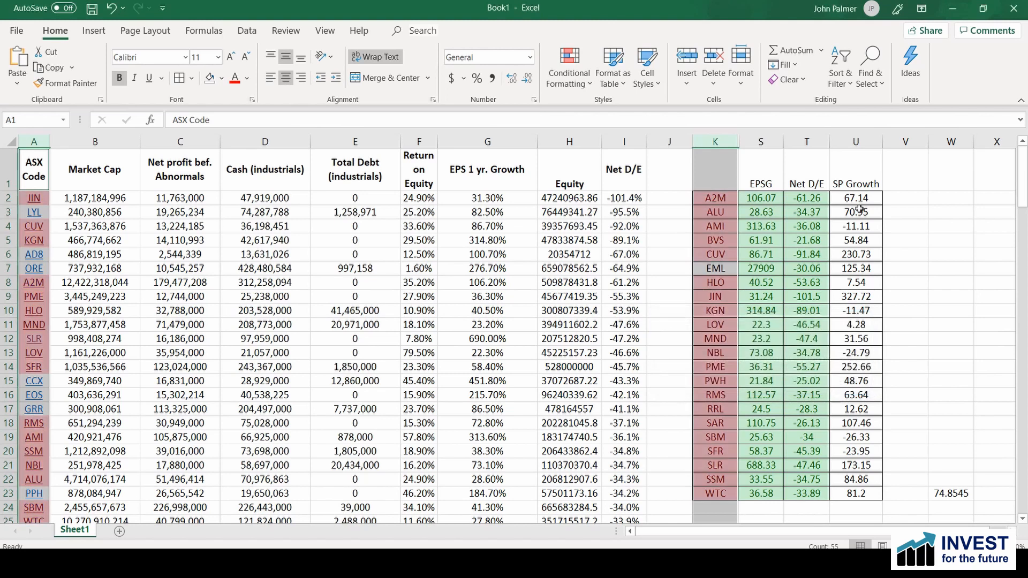
pyautogui.click(978, 297)
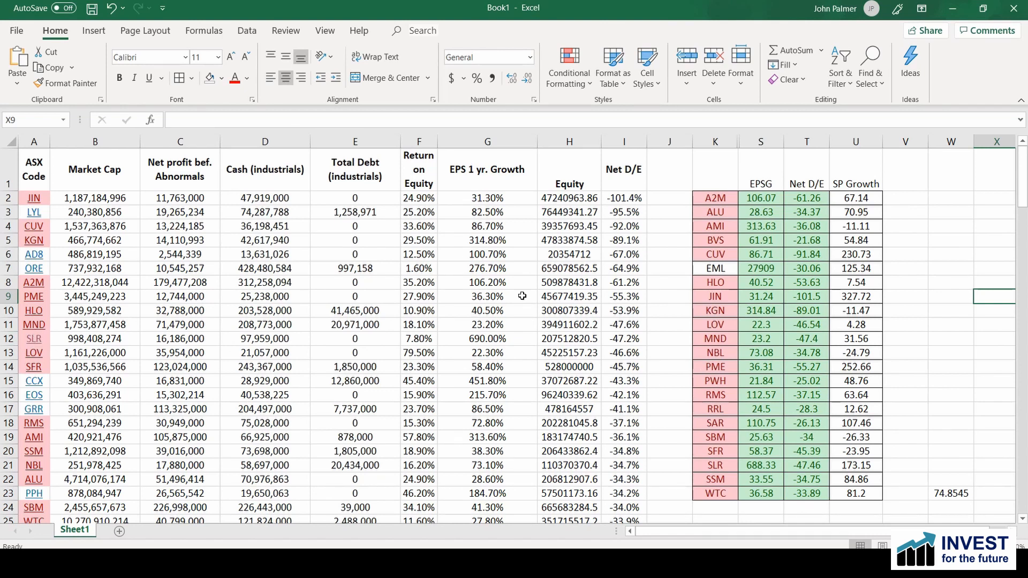
# Step: Sort the company rows A2:I33 alphabetically by ASX code with the red-highlighted codes placed first
pyautogui.moveTo(33, 199); pyautogui.dragTo(612, 543)
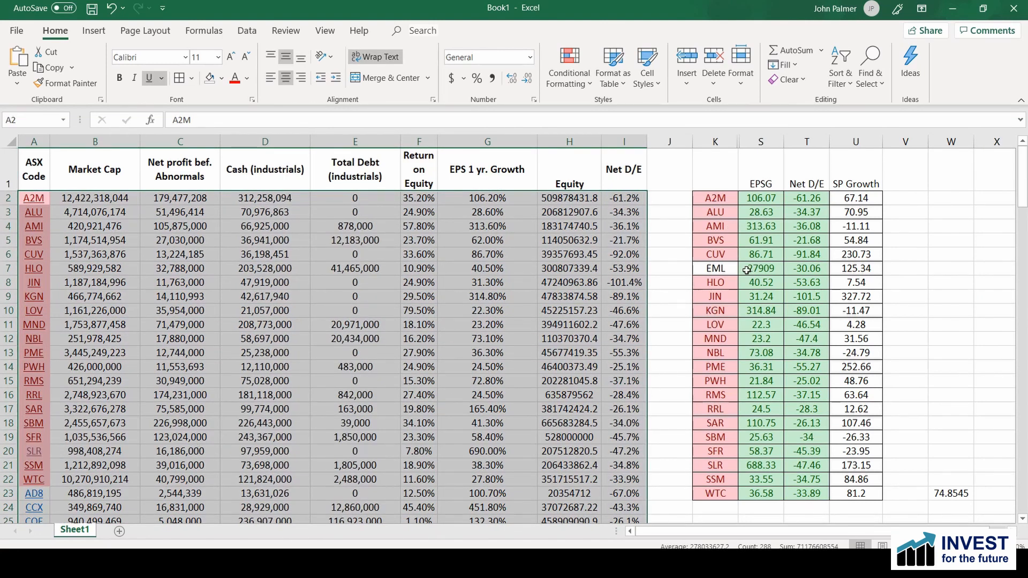
# Step: Delete the EML entry's cells in K7:U7 from the subscription list and shift the cells up
pyautogui.moveTo(714, 269); pyautogui.dragTo(856, 272)
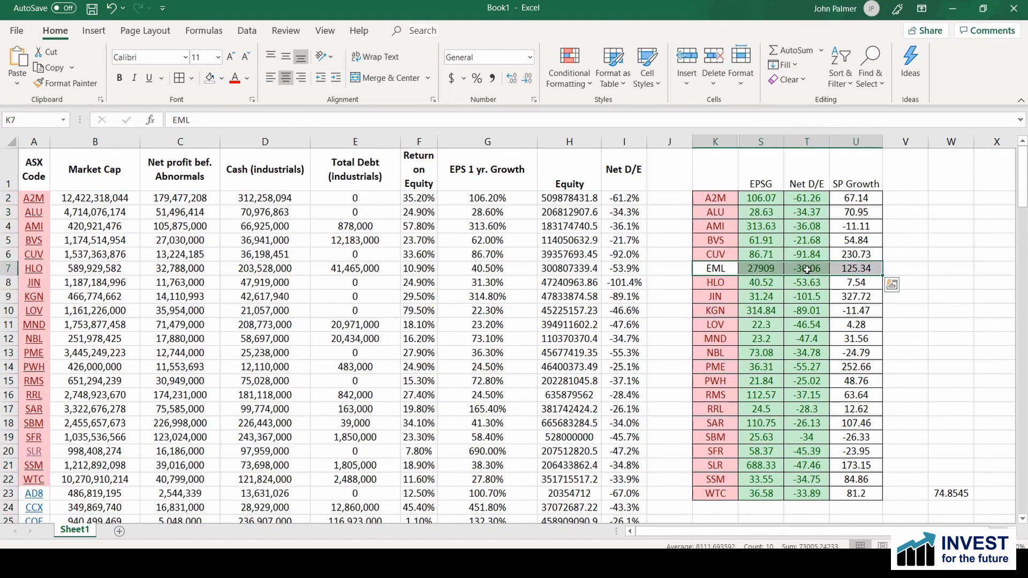
pyautogui.rightClick(807, 270)
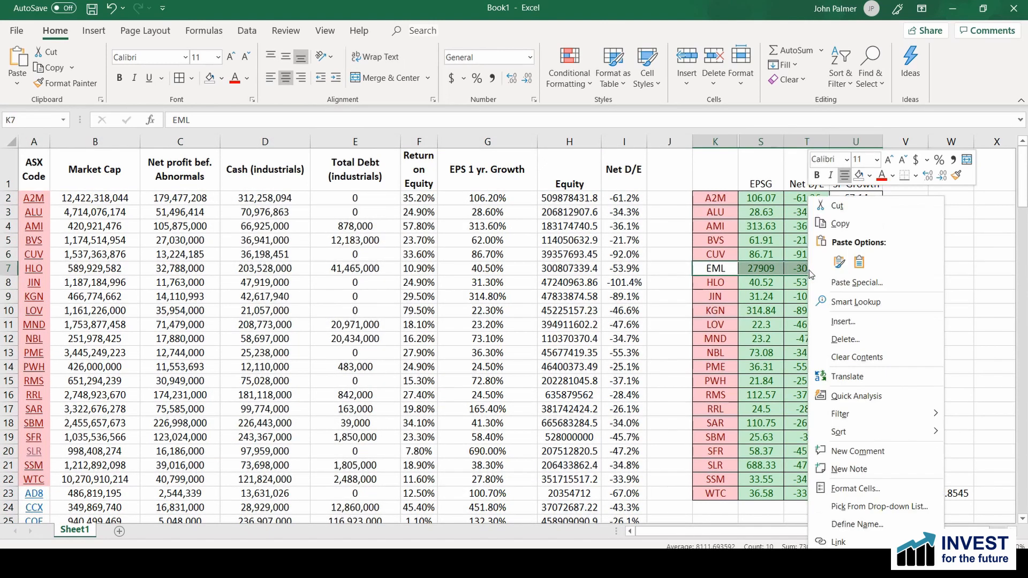
pyautogui.click(846, 340)
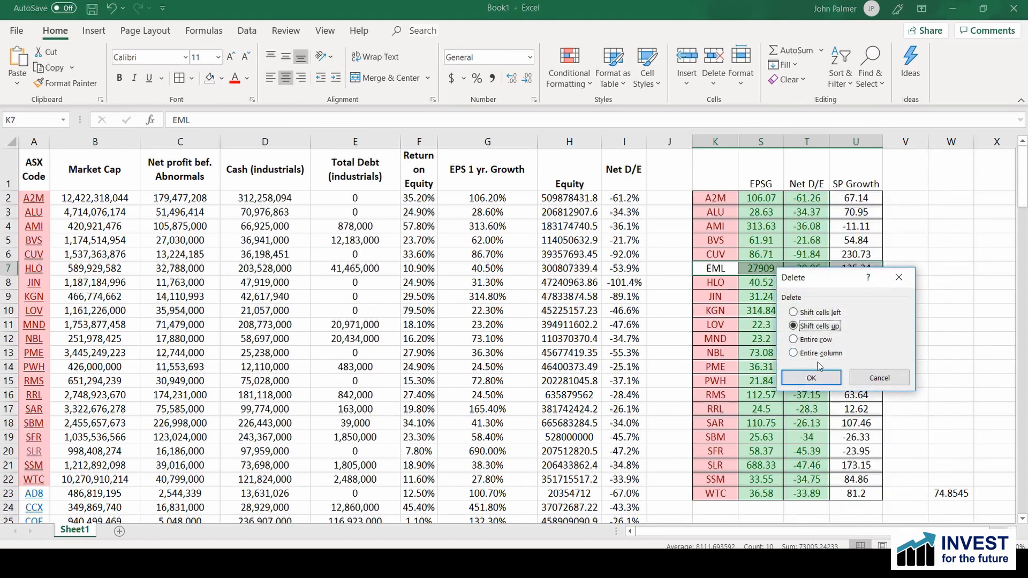
pyautogui.click(811, 378)
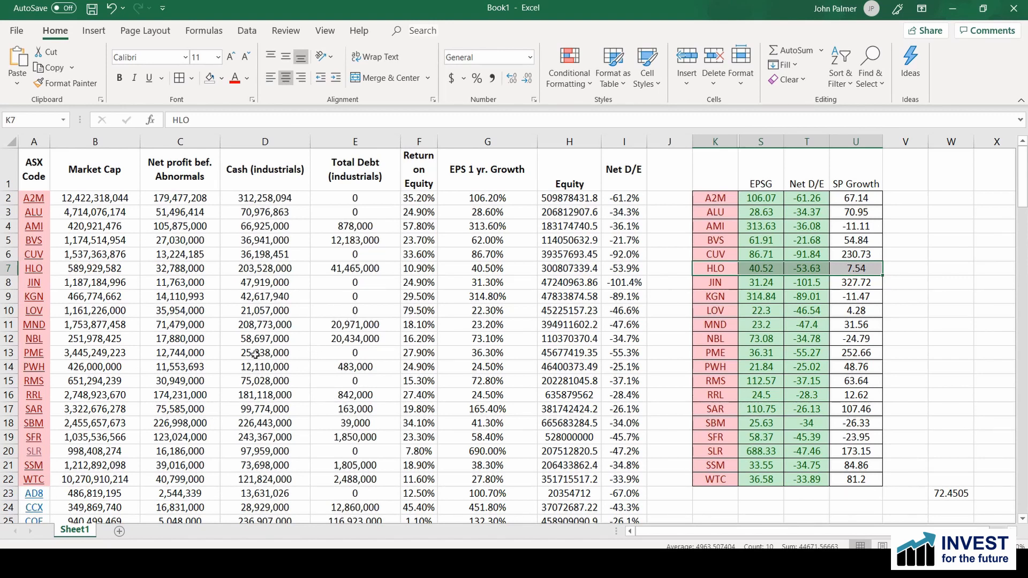
# Step: Switch to Westpac Online Investing and open the Financials of CCX under Company Research in Quotes
pyautogui.scroll(-4, 255, 354)
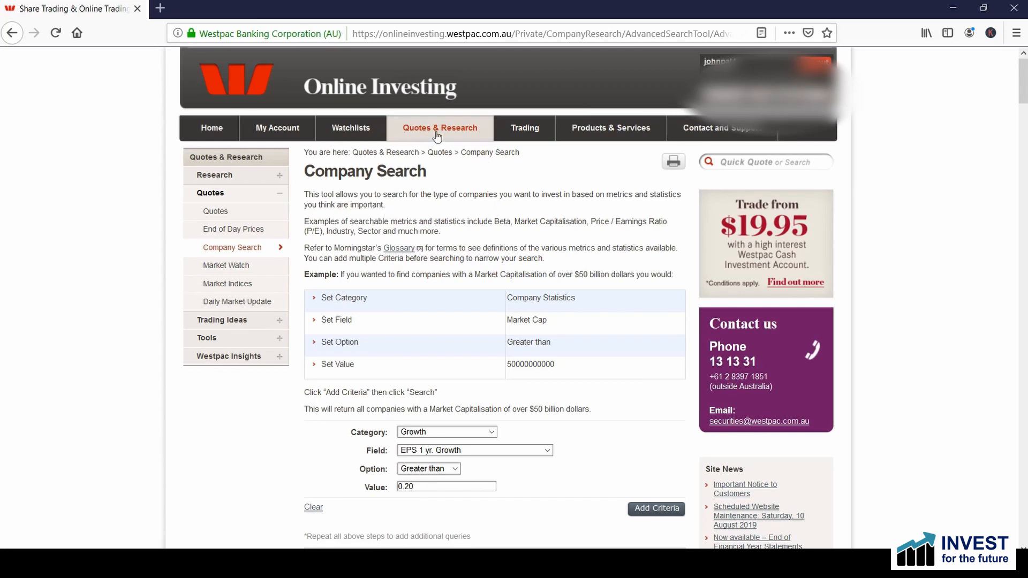
pyautogui.moveTo(437, 135)
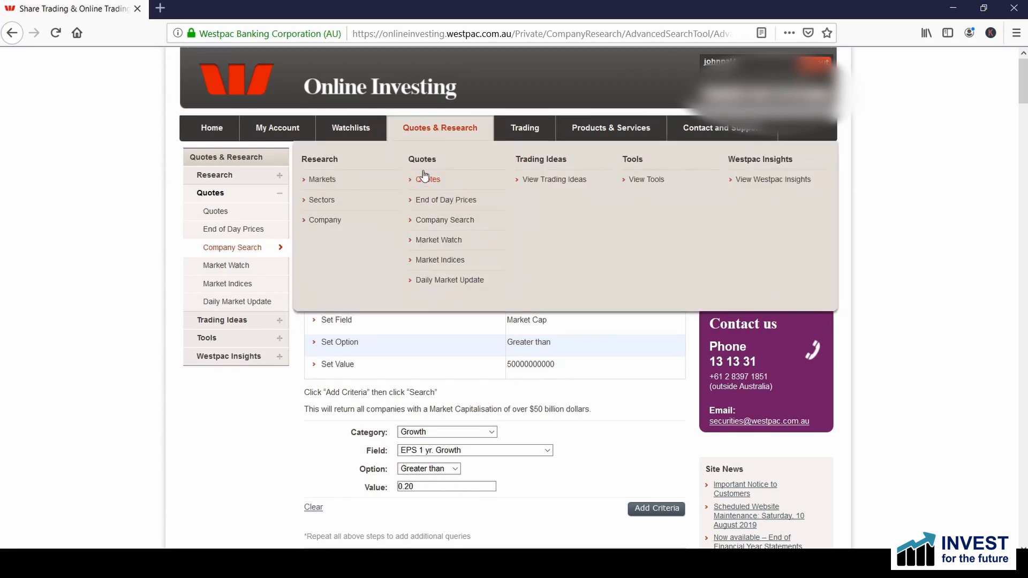
pyautogui.click(424, 175)
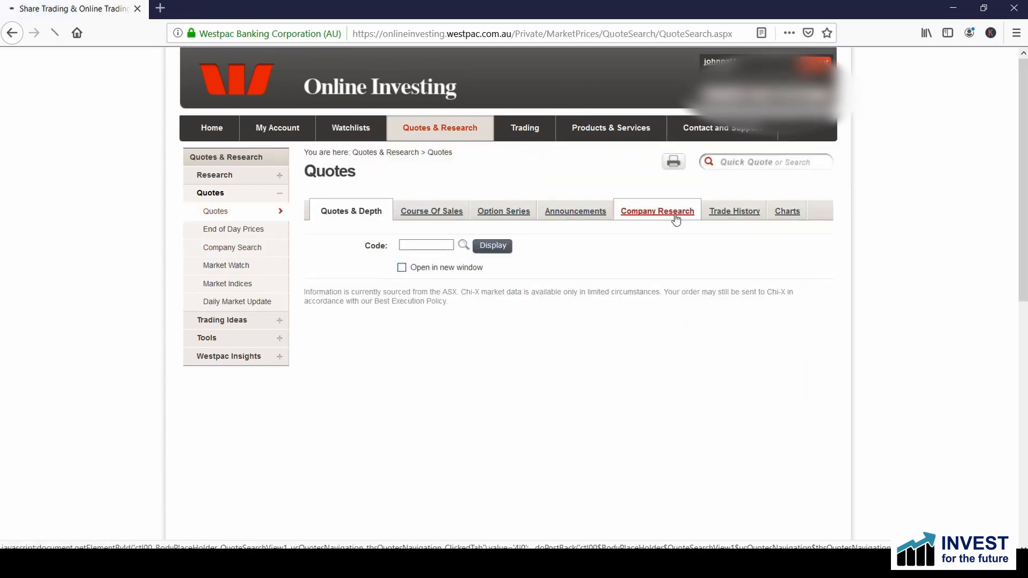
pyautogui.click(677, 219)
pyautogui.write('ccx')
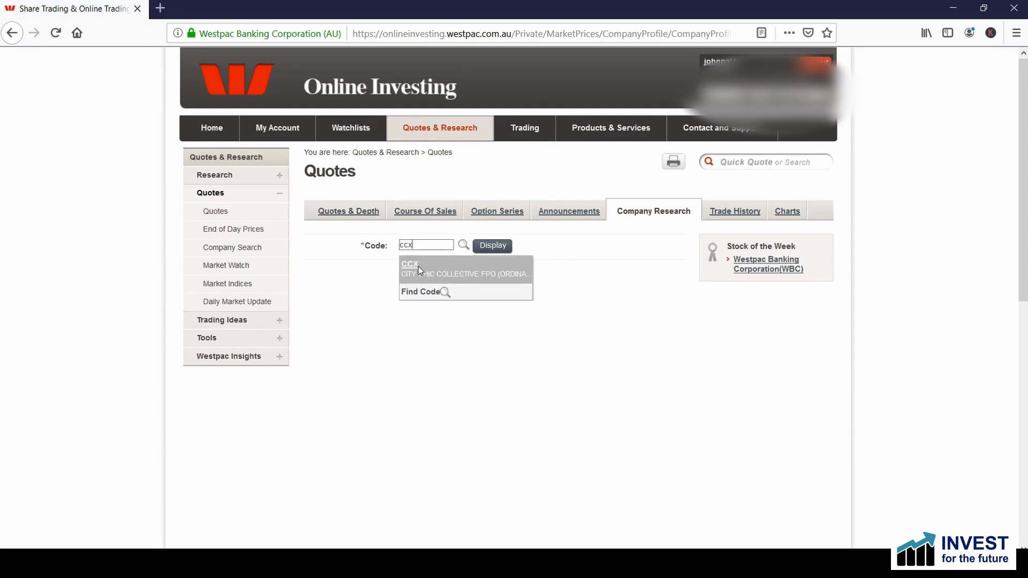
pyautogui.click(419, 266)
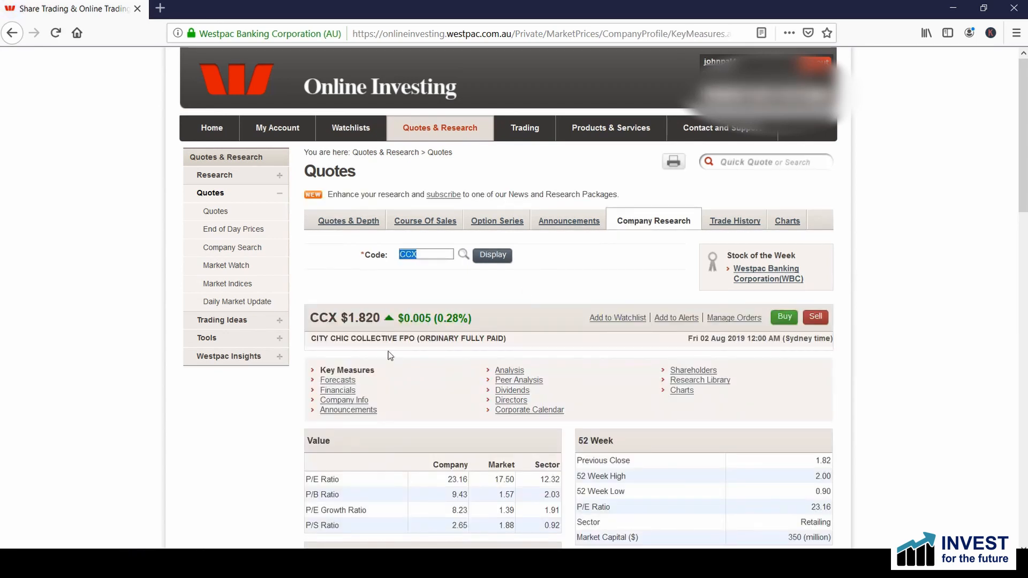
pyautogui.click(335, 392)
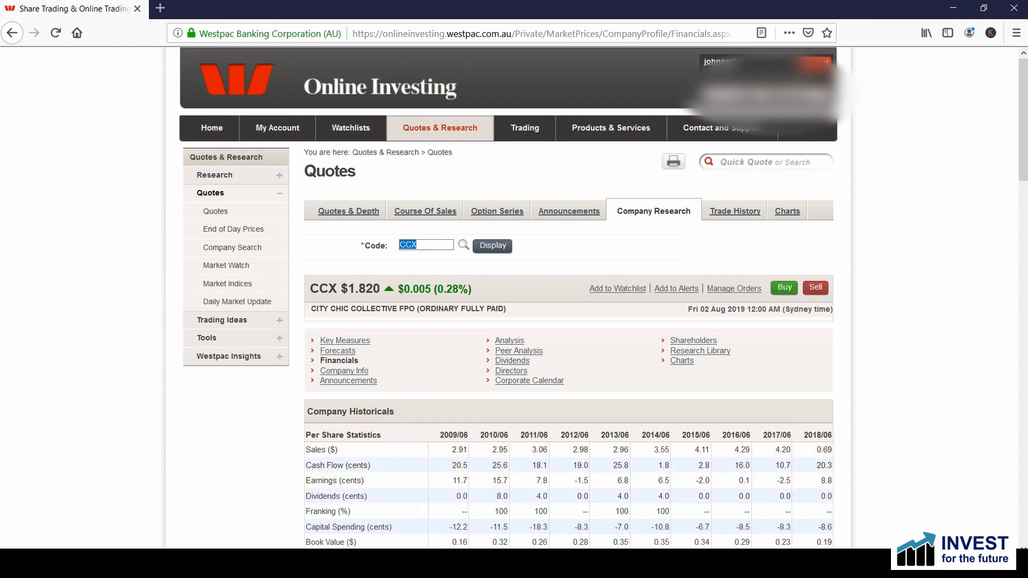
# Step: Check the unmatched codes in Excel, look up EOS in Westpac Online Investing and view its financials and one-year price chart
pyautogui.hotkey('alt', 'Tab')
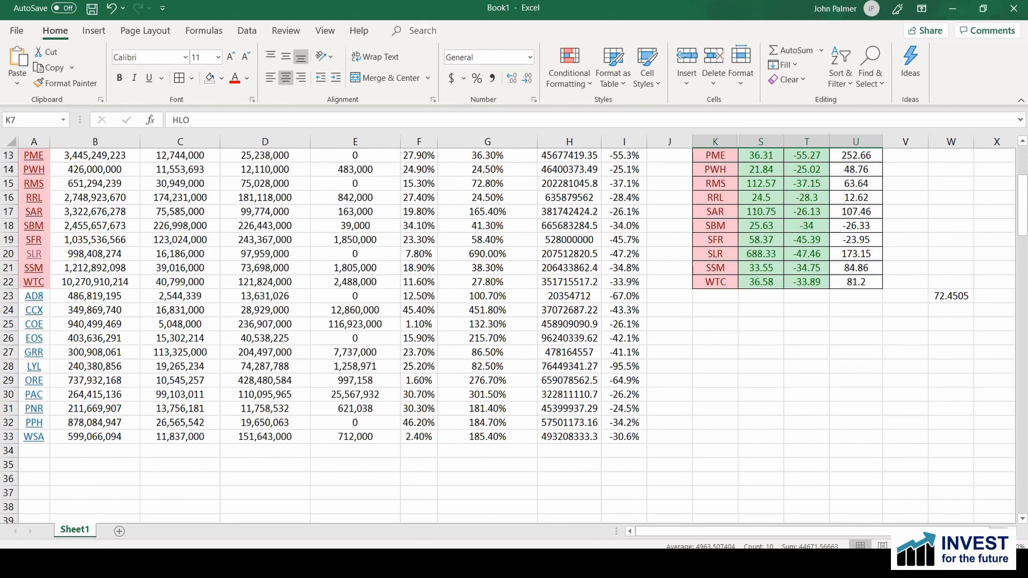
pyautogui.hotkey('alt', 'Tab')
pyautogui.write('eos')
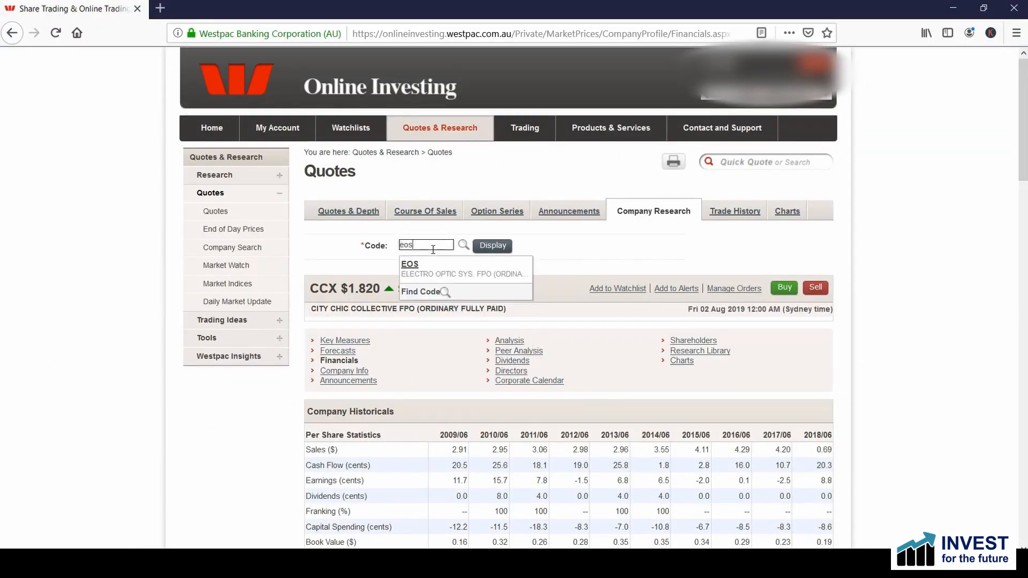
pyautogui.press('Return')
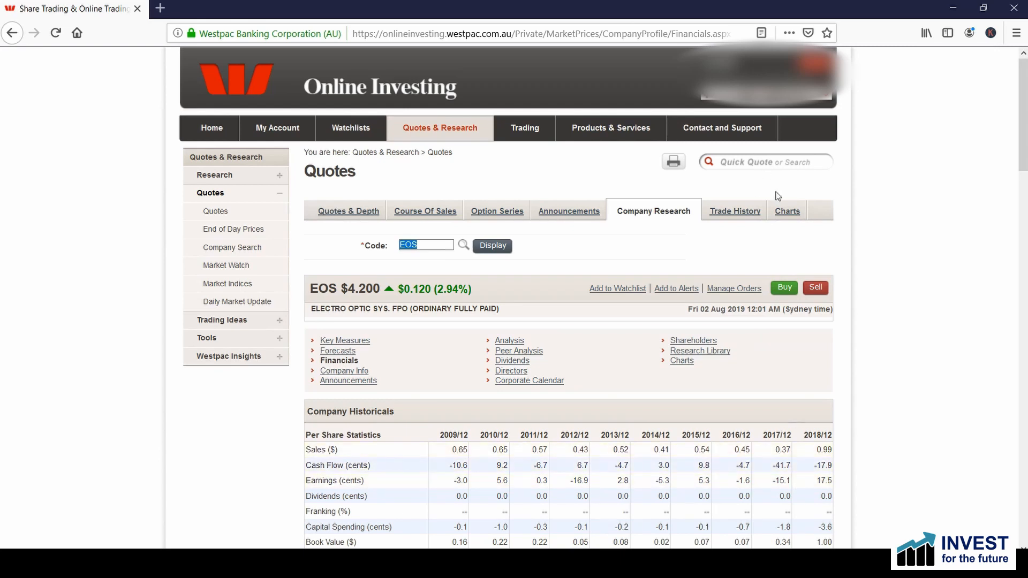
pyautogui.click(785, 213)
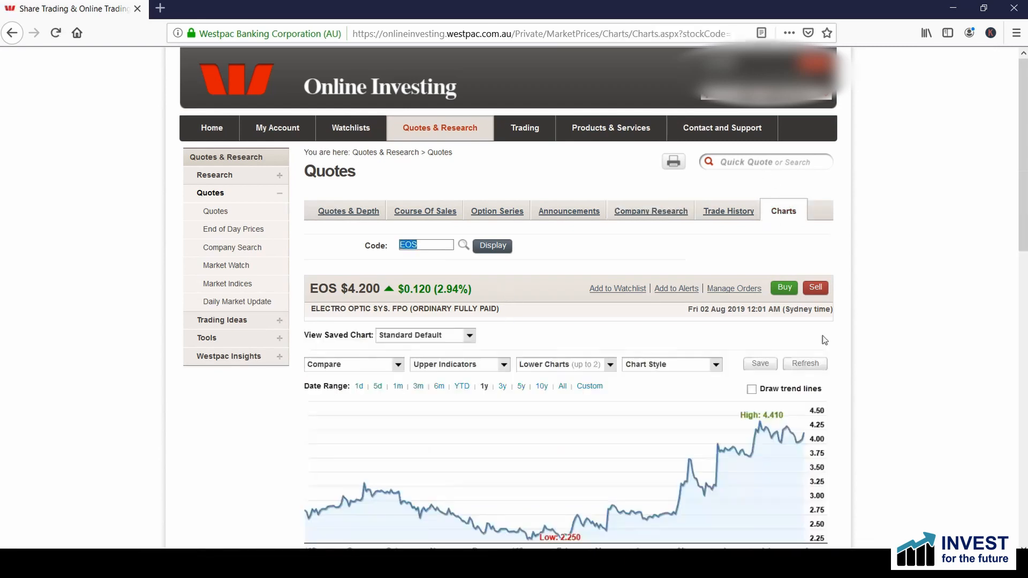
pyautogui.scroll(-3, 814, 395)
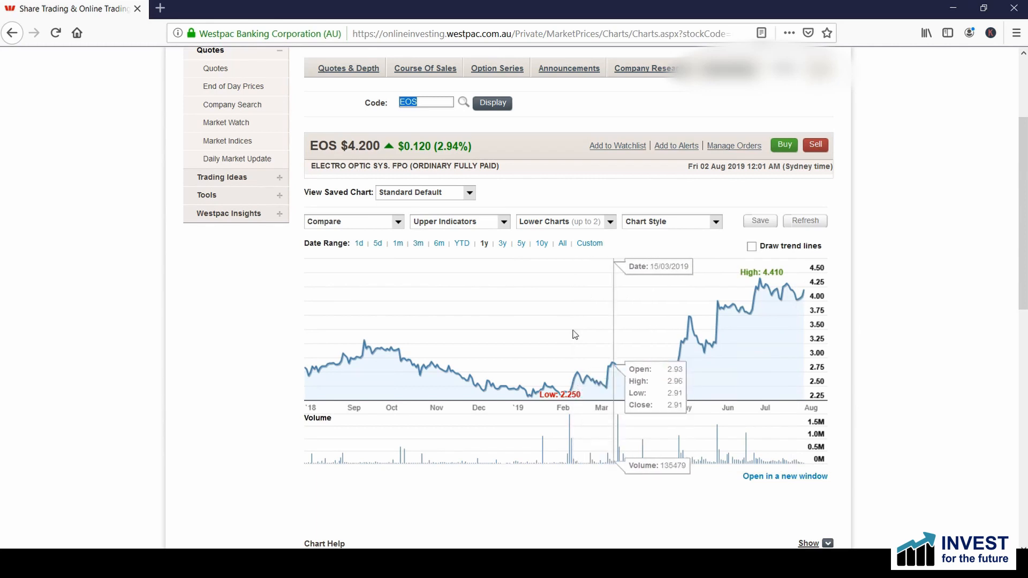
# Step: Take the next unmatched code, AD8, from the Excel list and view its one-year price chart in Westpac Online Investing
pyautogui.hotkey('alt', 'Tab')
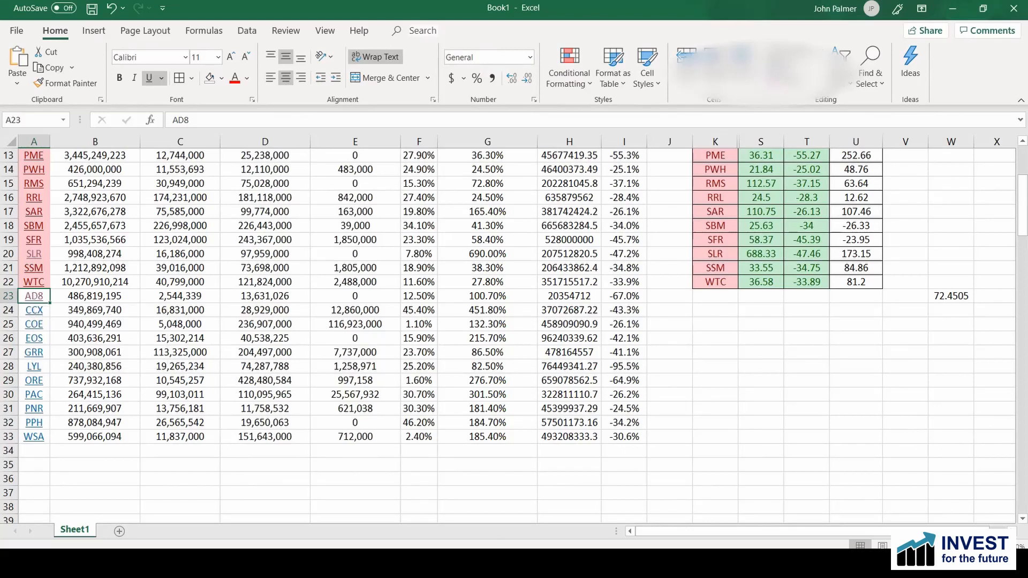
pyautogui.write('a')
pyautogui.write('d8')
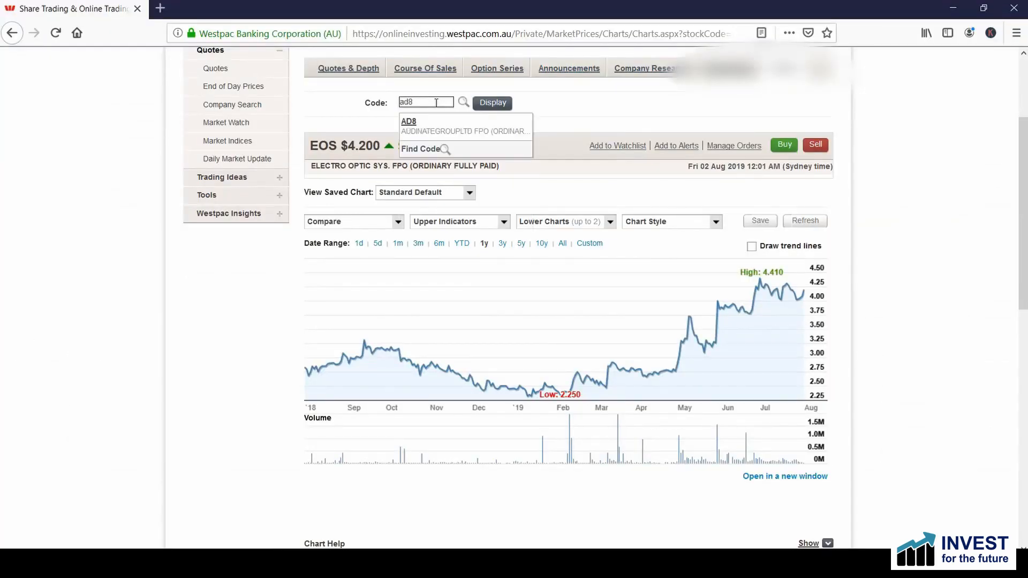
pyautogui.press('Return')
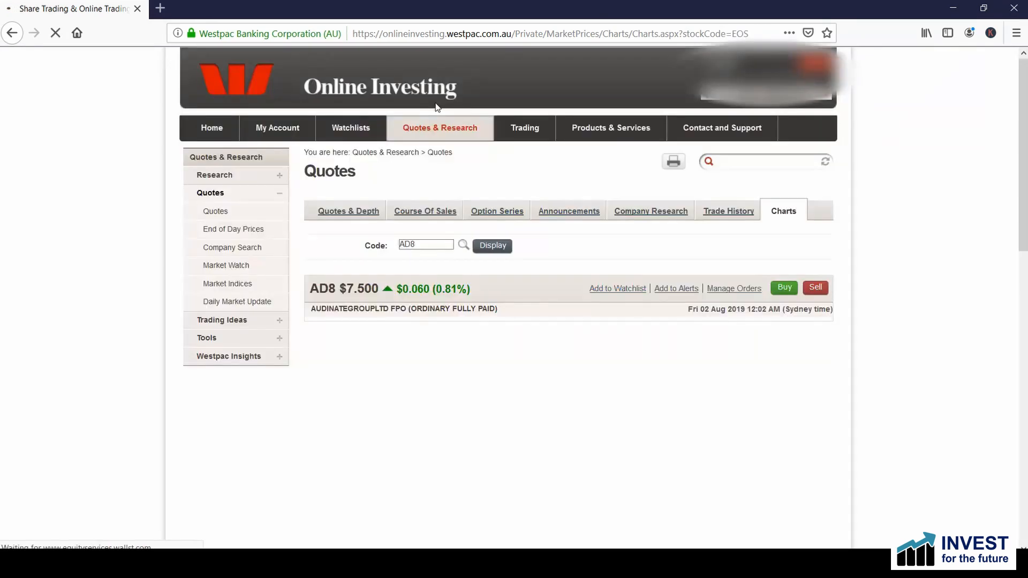
pyautogui.scroll(-2, 436, 107)
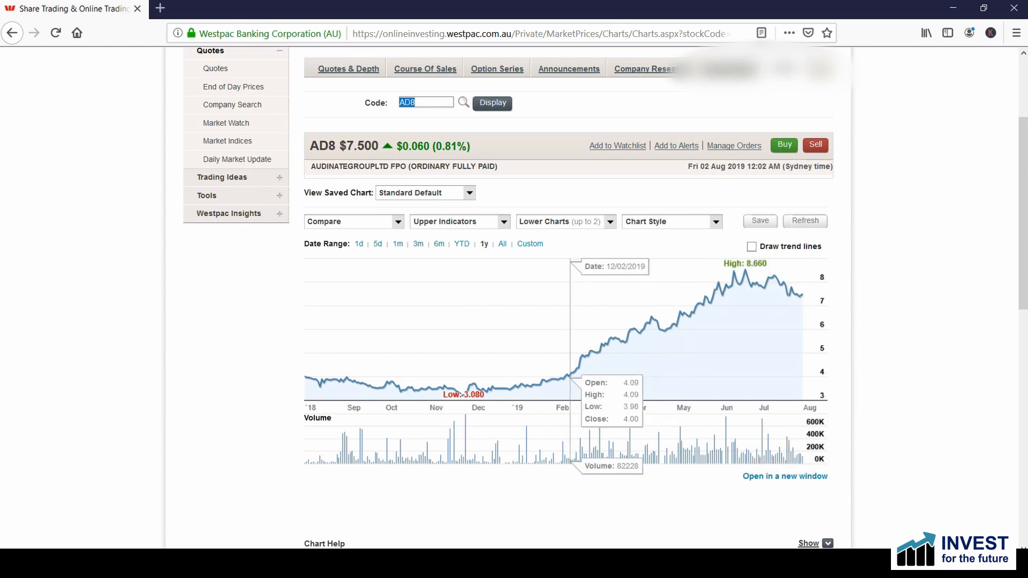
# Step: Copy the code COE from A25 in Excel and view its price chart and financials in Westpac Online Investing
pyautogui.hotkey('alt', 'Tab')
pyautogui.click(25, 323)
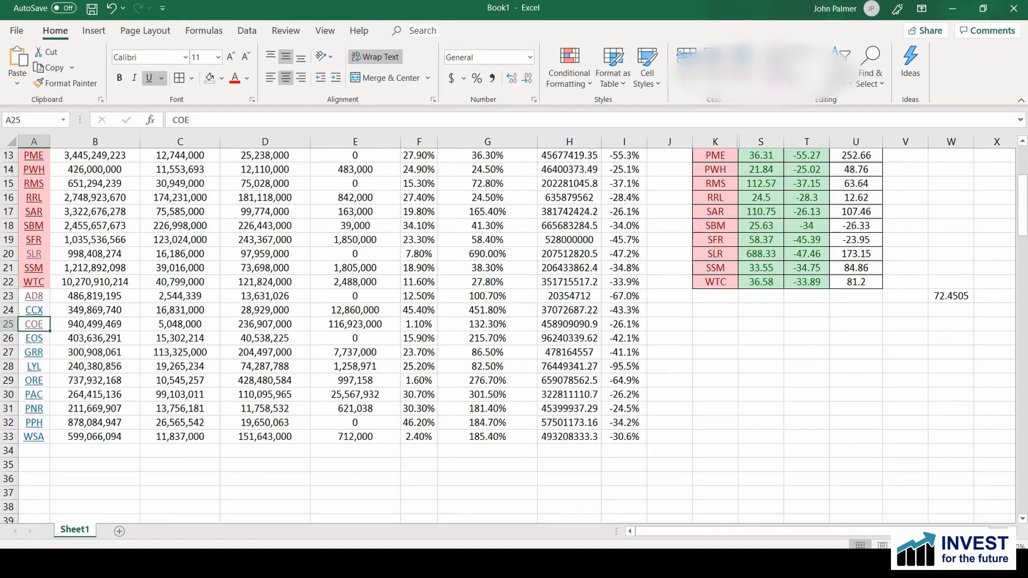
pyautogui.hotkey('alt', 'Tab')
pyautogui.doubleClick(431, 102)
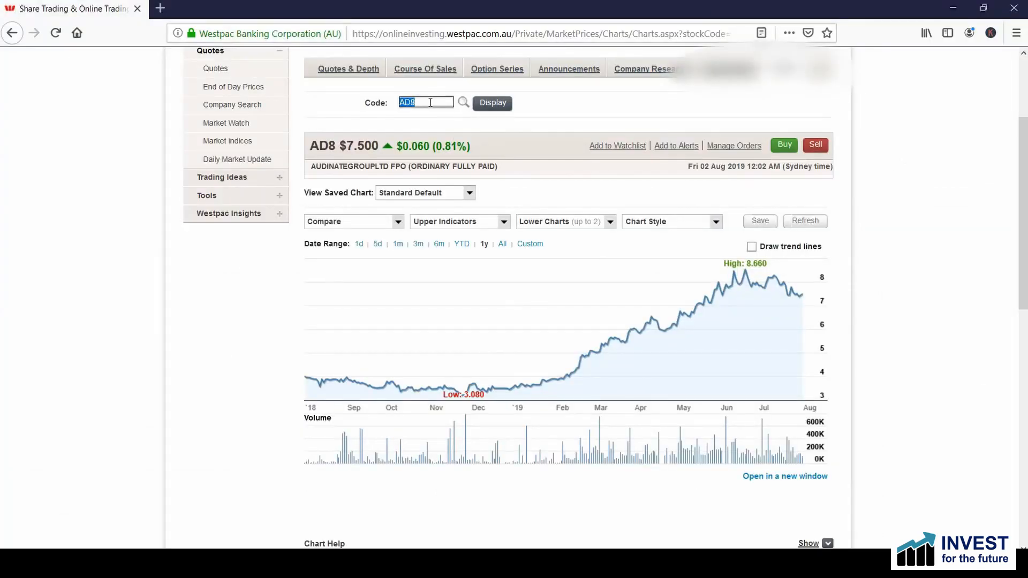
pyautogui.write('COE')
pyautogui.press('Return')
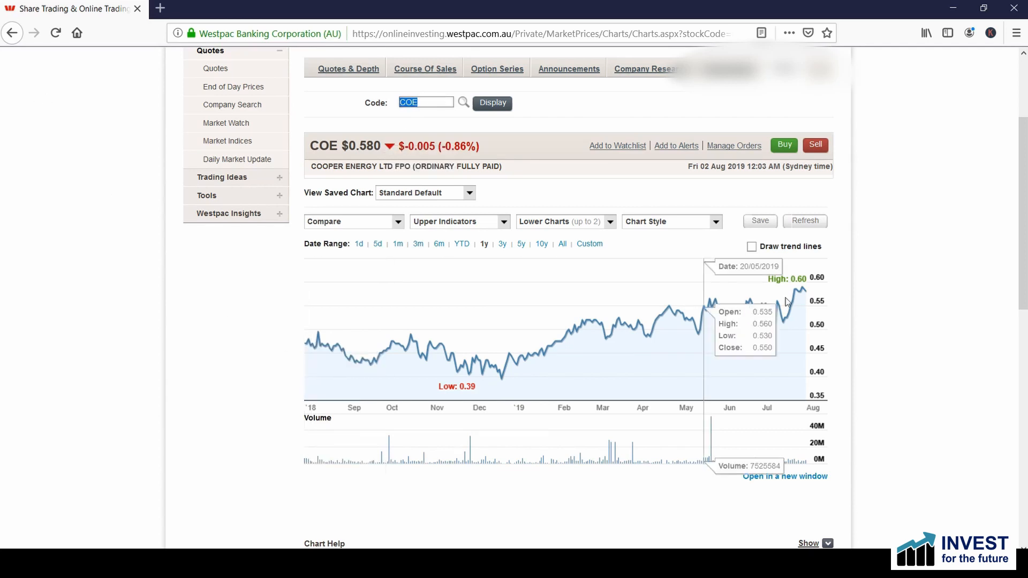
pyautogui.hotkey('alt', 'Tab')
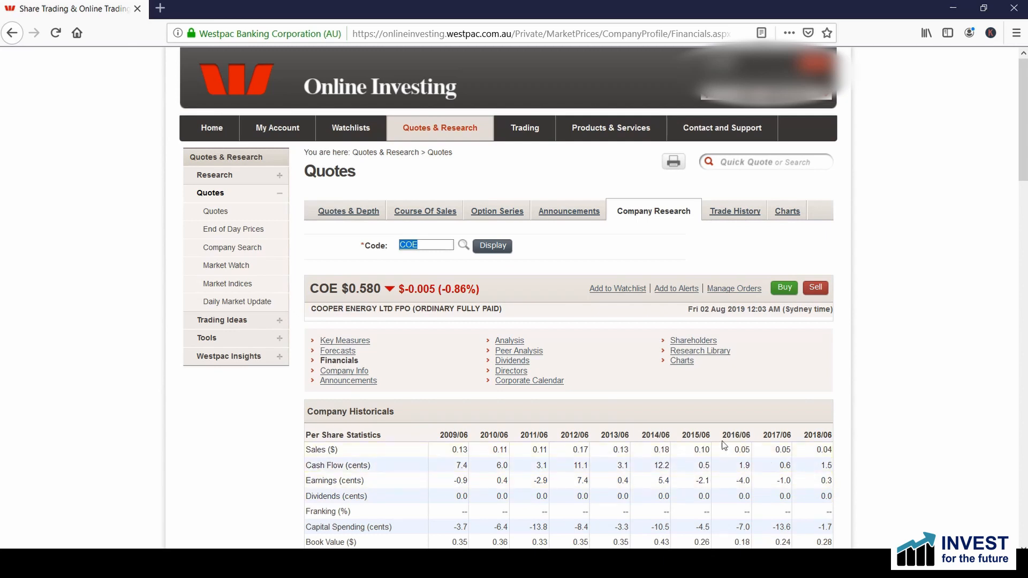
# Step: Pick PNR from the unmatched codes in Excel and view its financials and one-year price chart in Westpac Online Investing
pyautogui.click(642, 564)
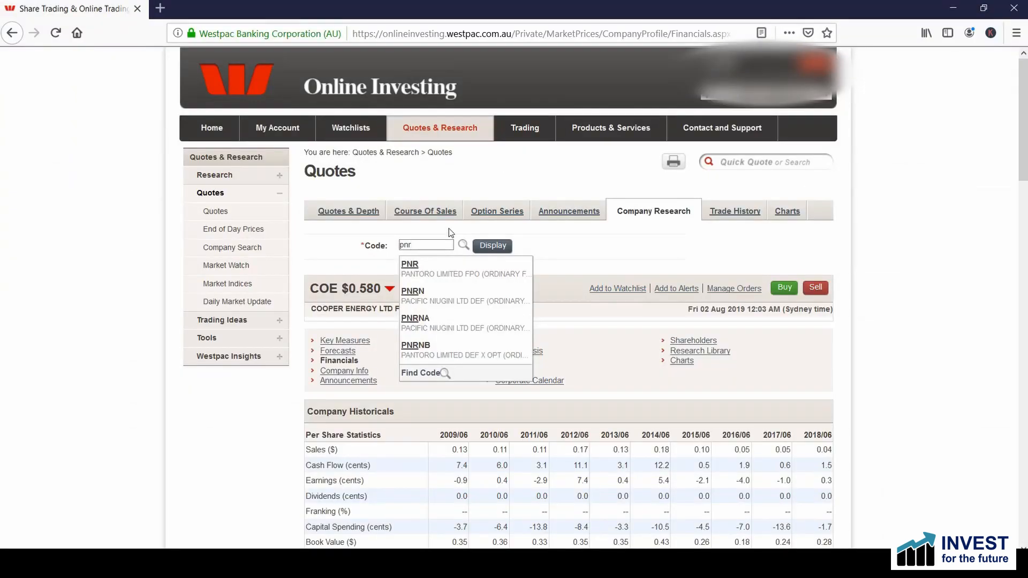
pyautogui.press('Return')
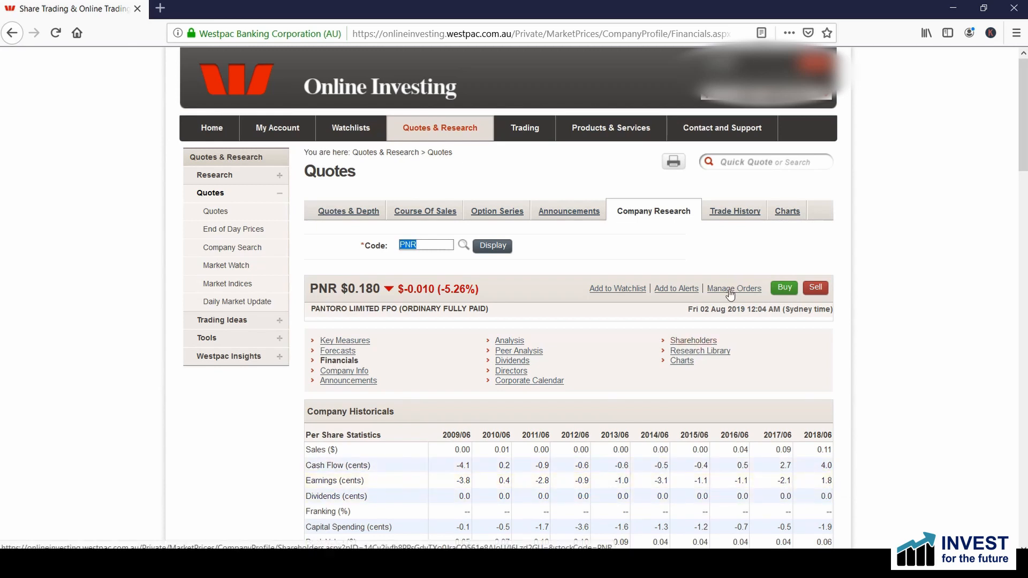
pyautogui.click(787, 212)
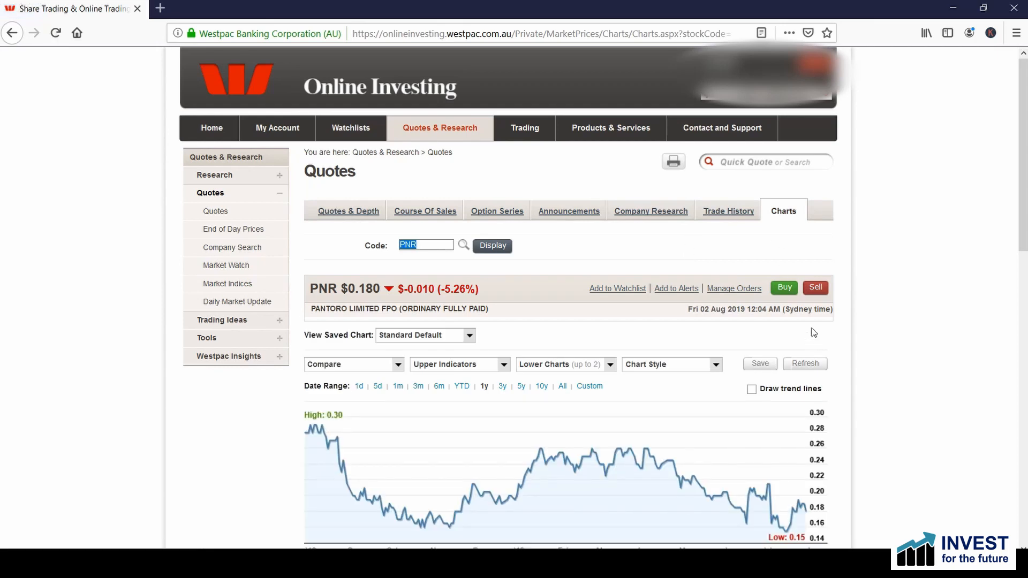
pyautogui.scroll(-2, 840, 326)
pyautogui.scroll(-1, 840, 328)
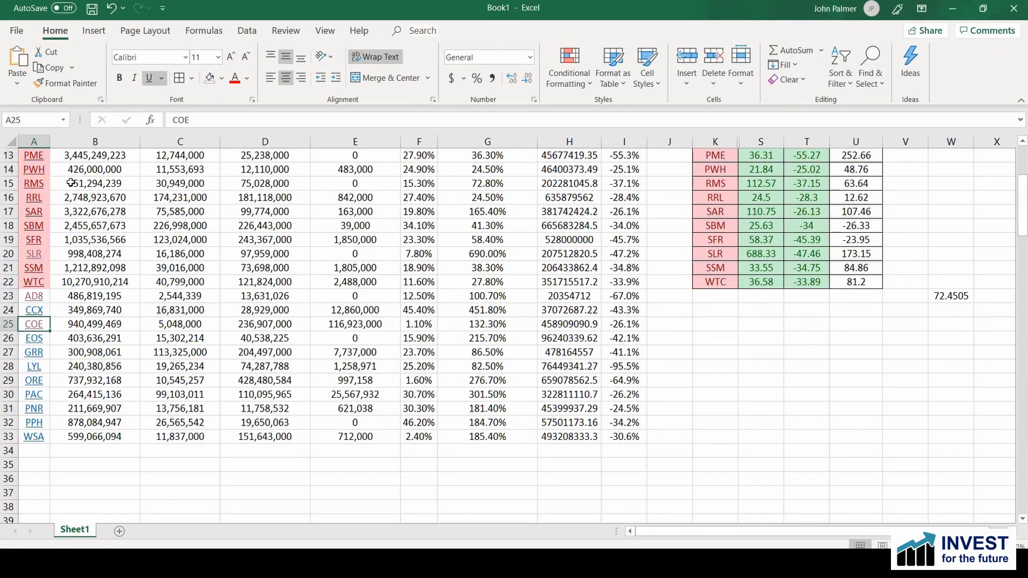
# Step: Switch back to Excel and compare the highlighted and unmatched companies with the subscription list
pyautogui.scroll(4, 70, 182)
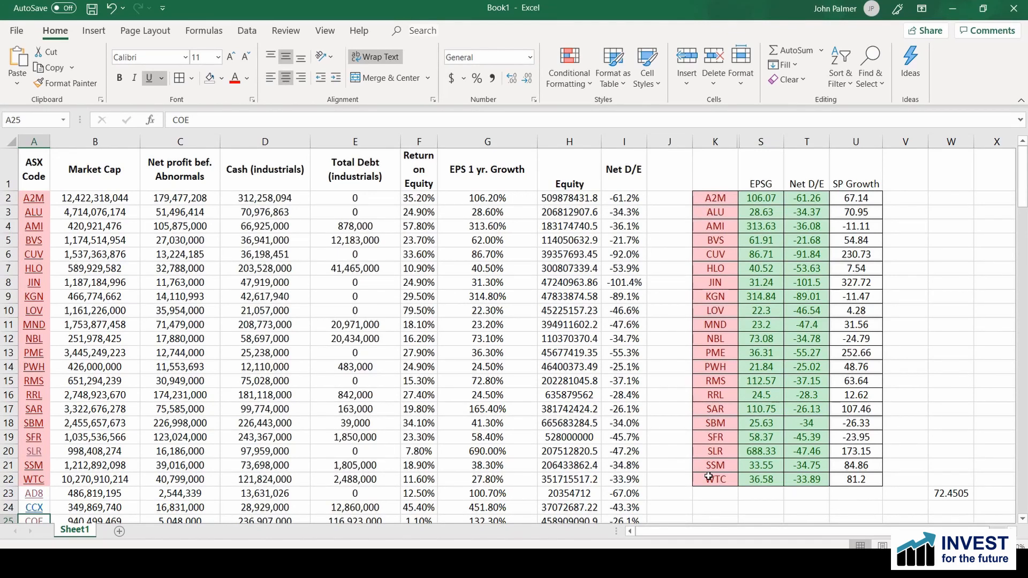
pyautogui.scroll(-3, 268, 395)
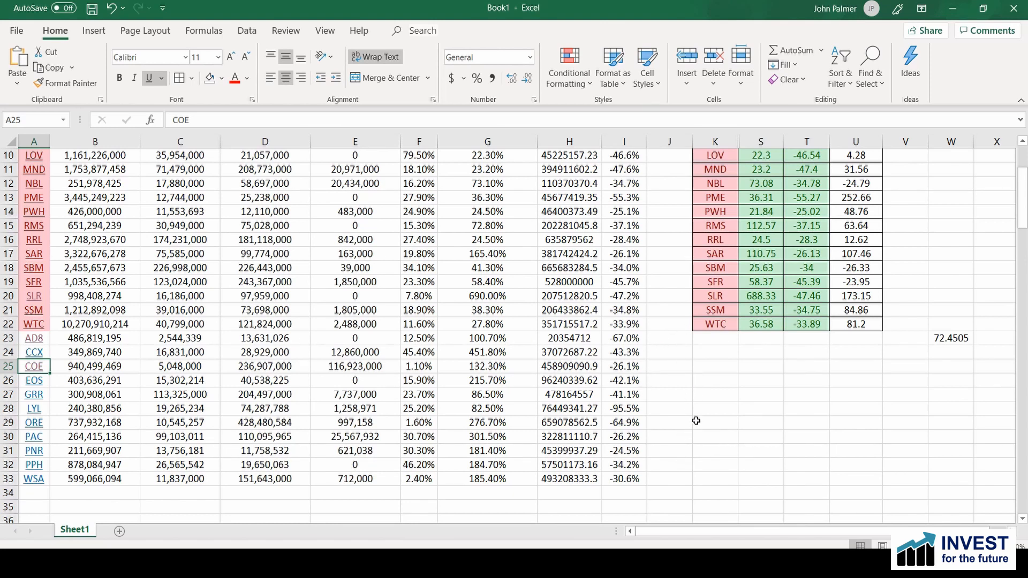
pyautogui.scroll(3, 698, 411)
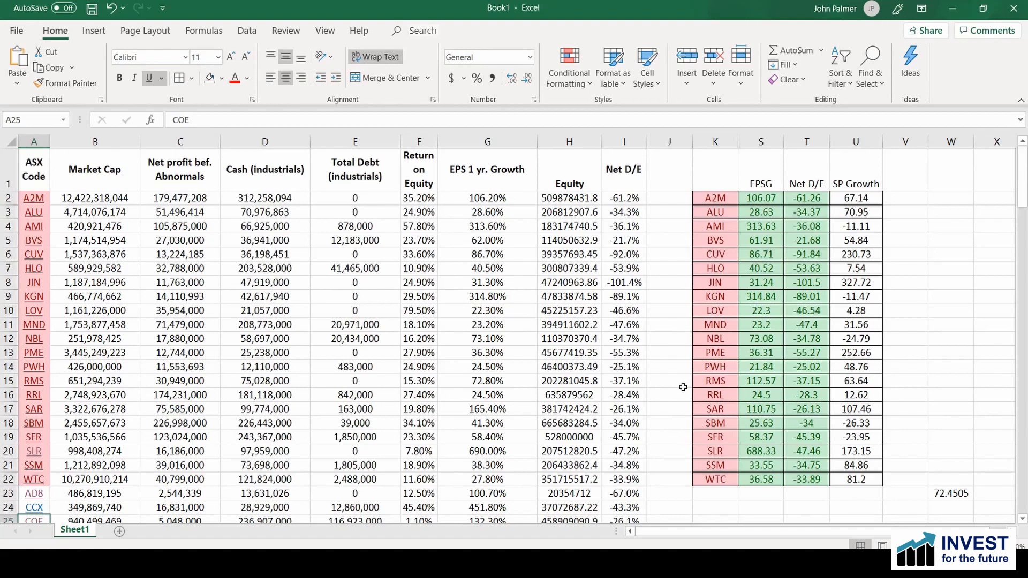